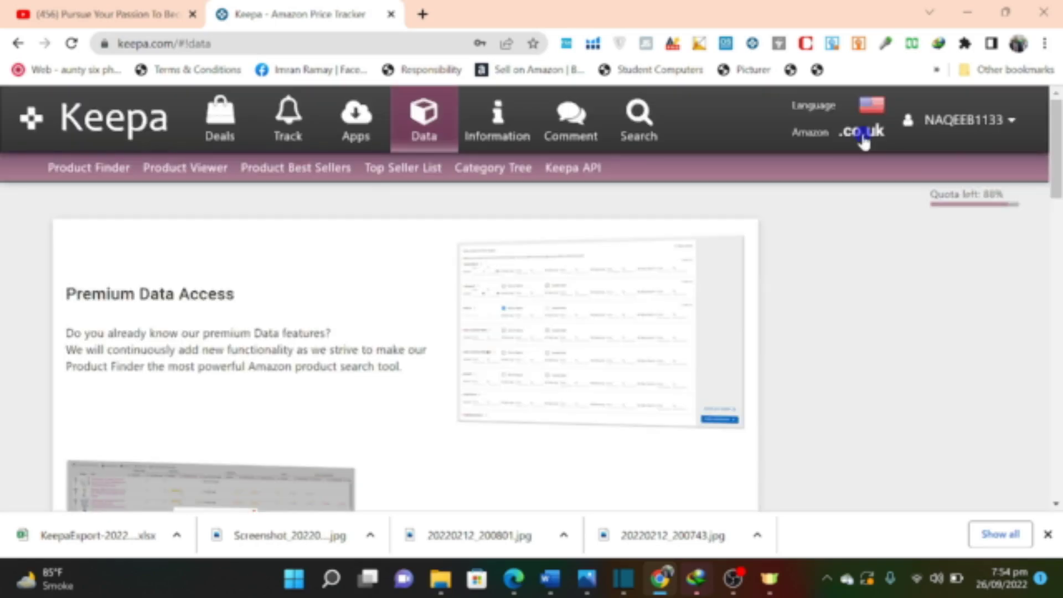
Step: Switch the Amazon locale to .com with the US language option, and open the Product Finder
click(862, 138)
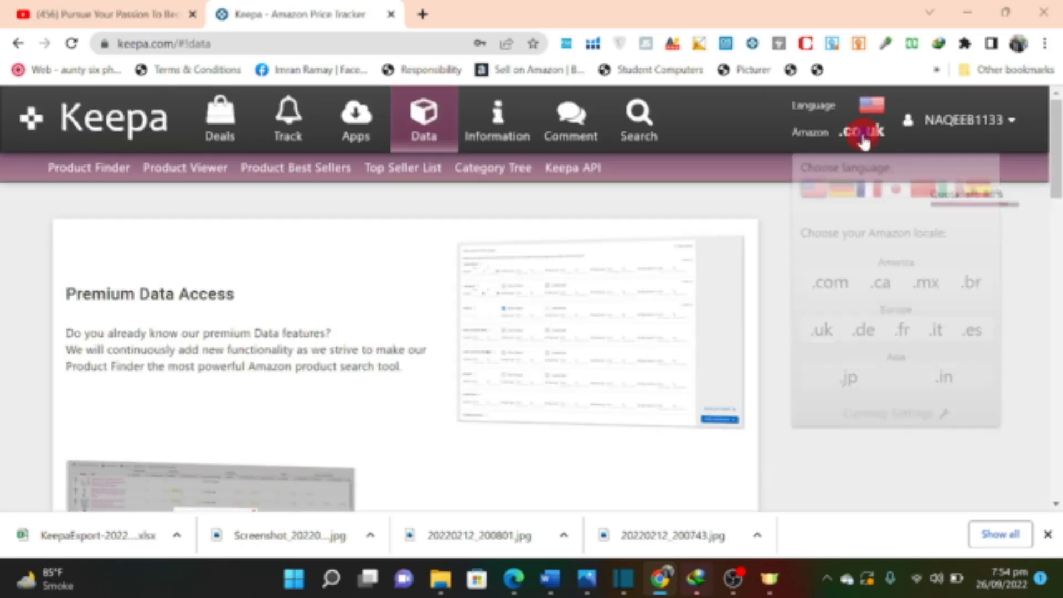
click(813, 192)
click(829, 291)
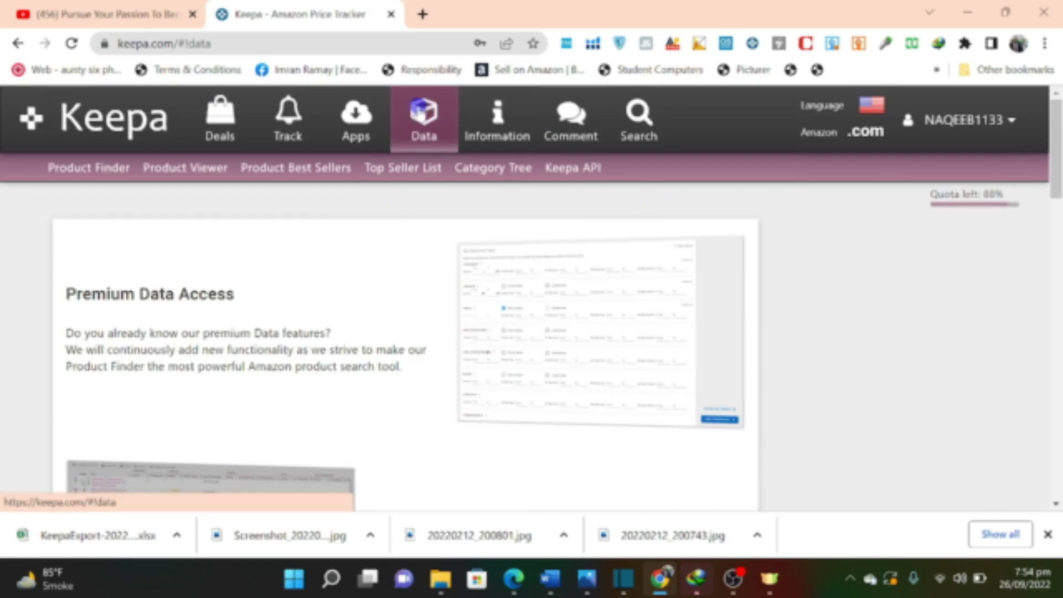
click(87, 169)
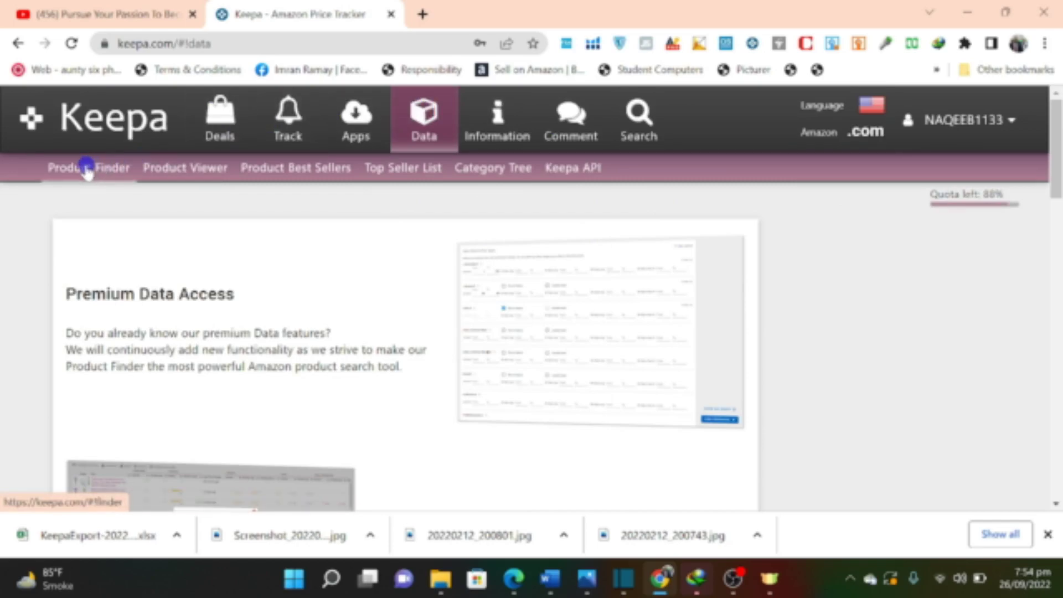
click(84, 169)
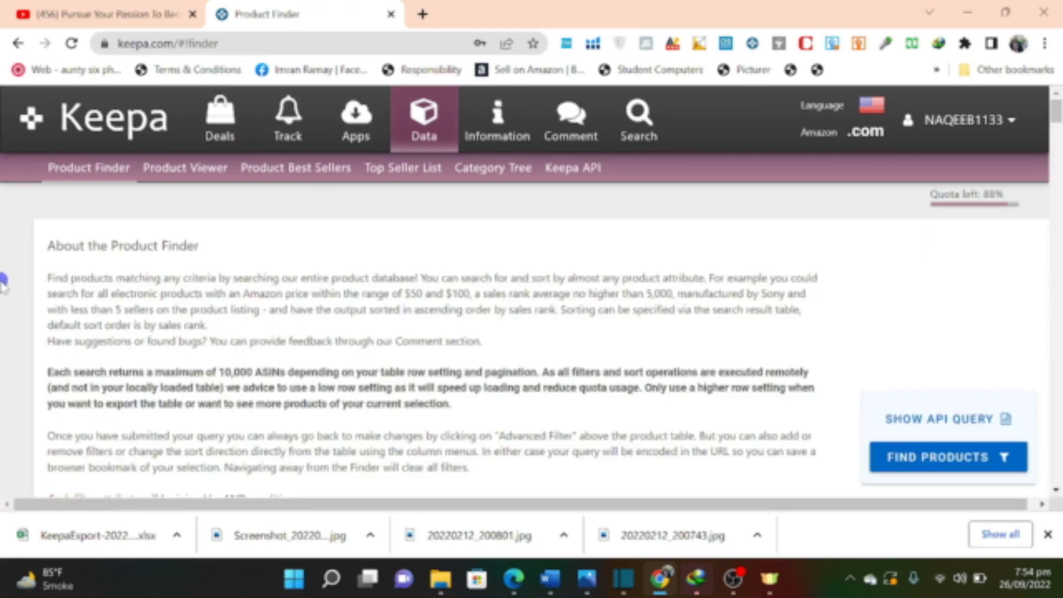
Step: Limit the 90-day average Sales Rank to the range from 1 to 60000
scroll(3, 282, down, 5)
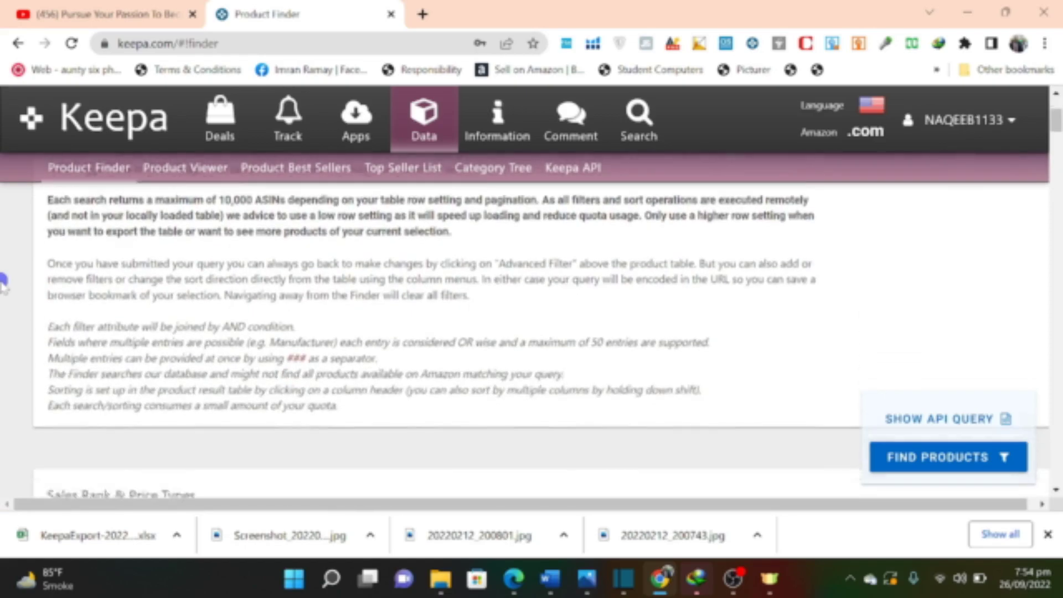
scroll(3, 282, down, 1)
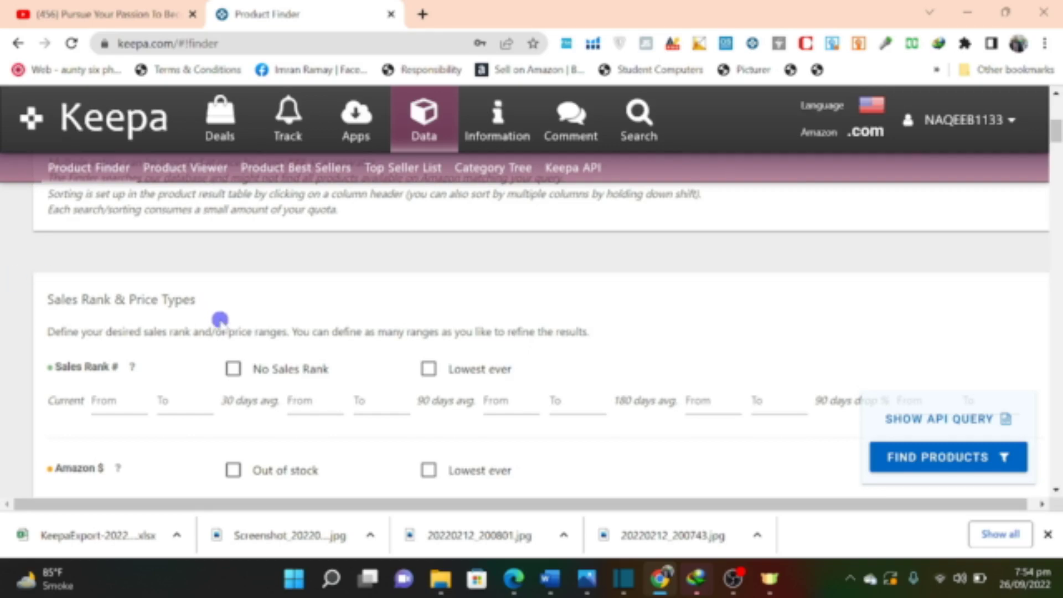
click(485, 390)
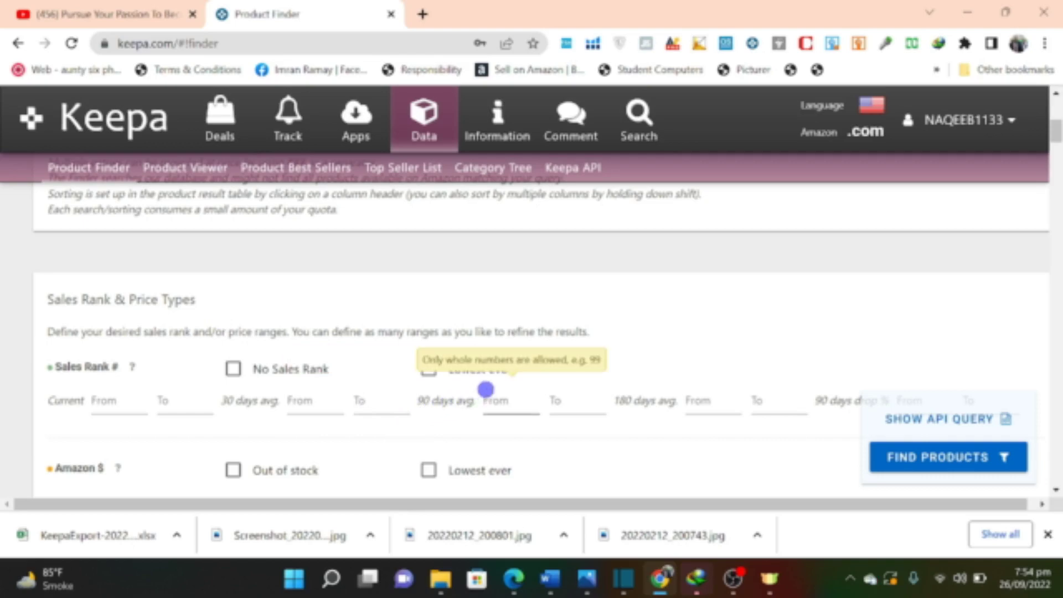
click(509, 394)
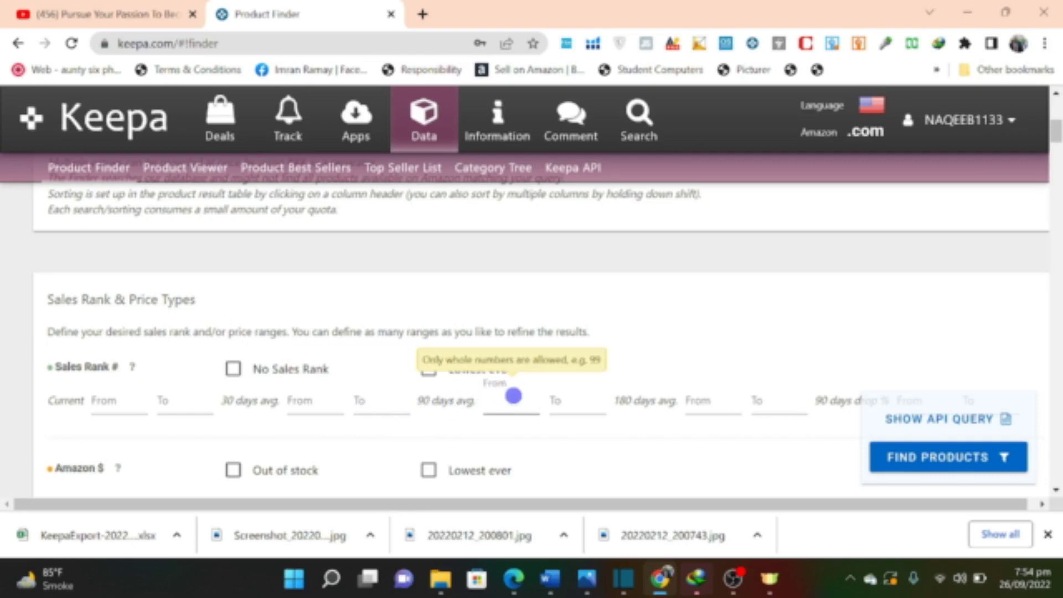
text(1)
click(582, 399)
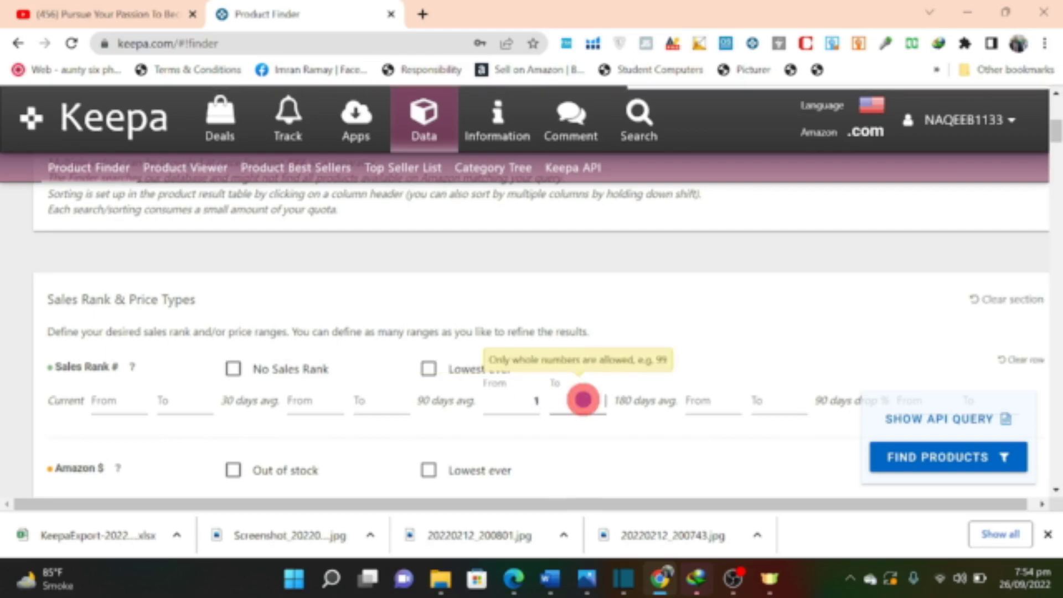
text(40000)
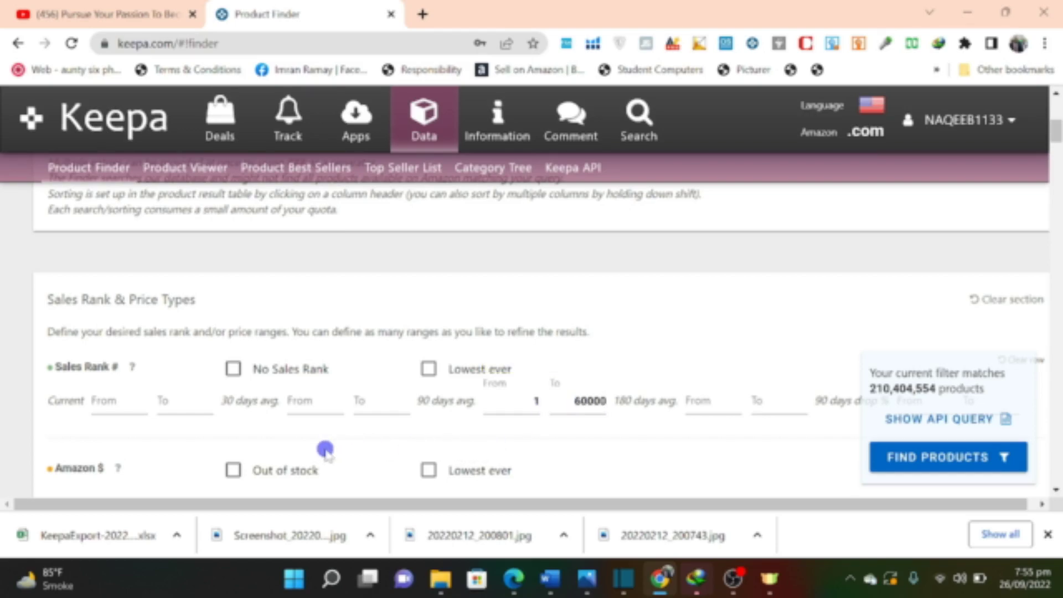
Step: Restrict the Amazon price filter to products that are out of stock
scroll(325, 452, down, 2)
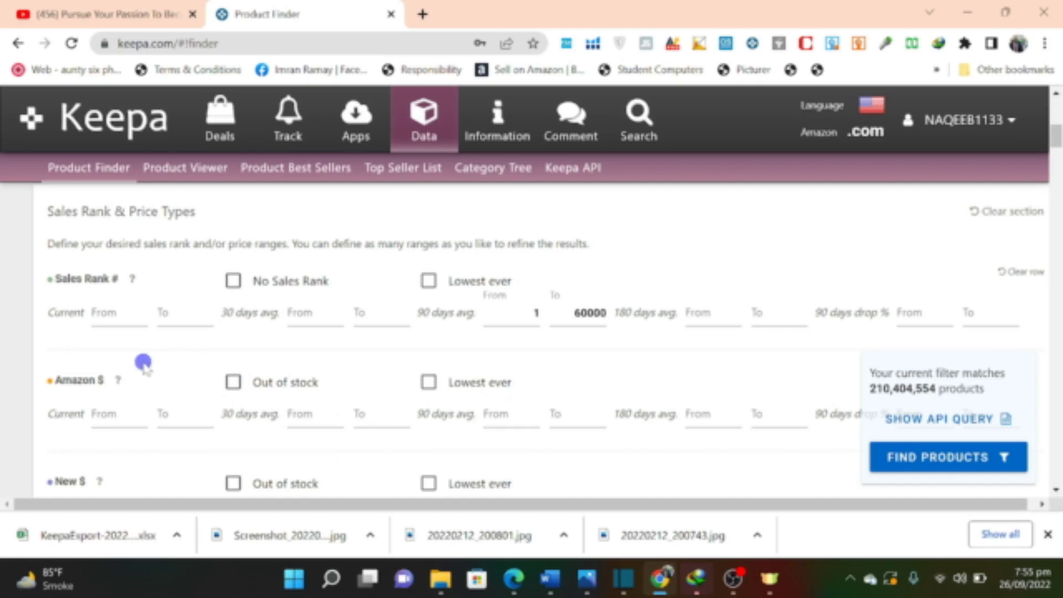
click(233, 387)
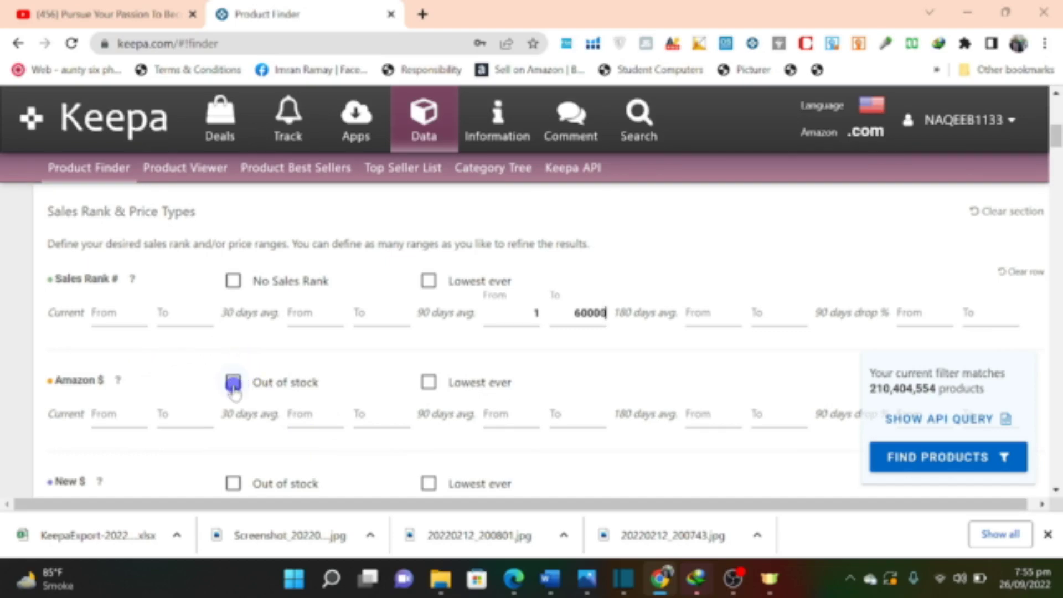
click(234, 388)
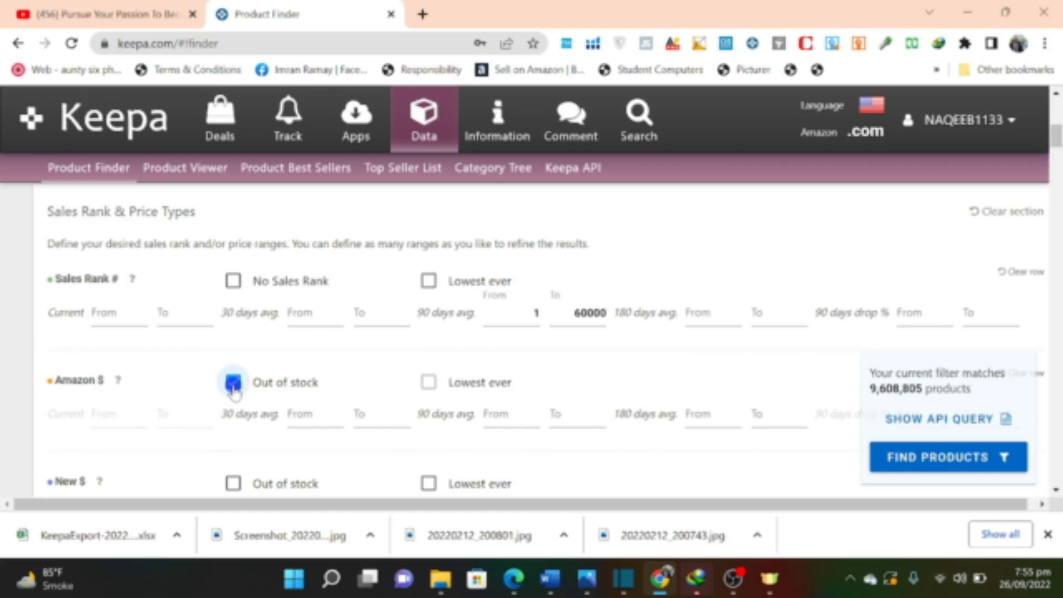
Step: Set the current List Price range from 15 to 40 dollars
scroll(233, 390, down, 1)
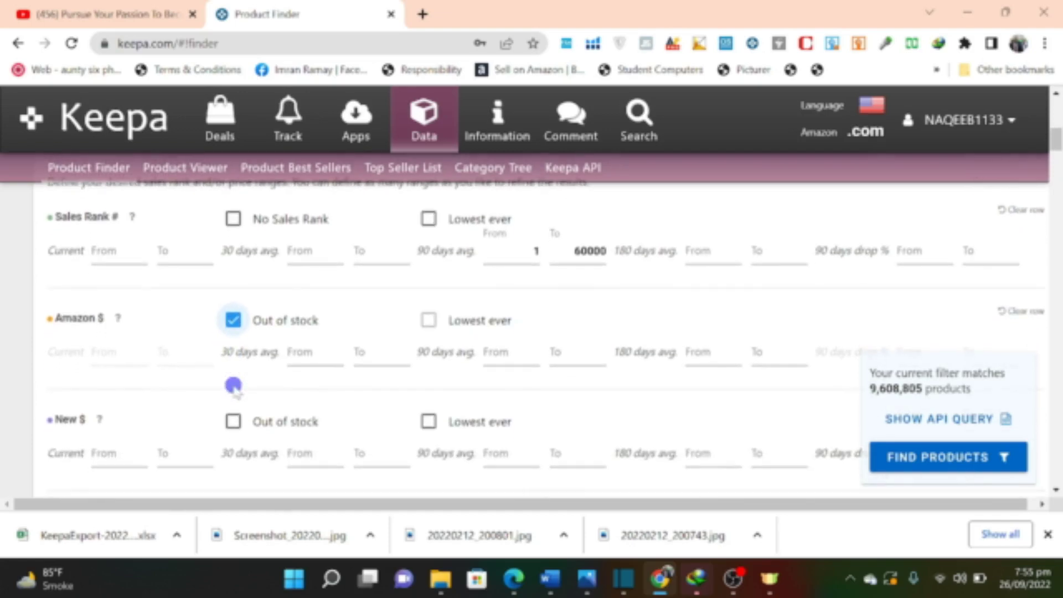
scroll(232, 389, down, 1)
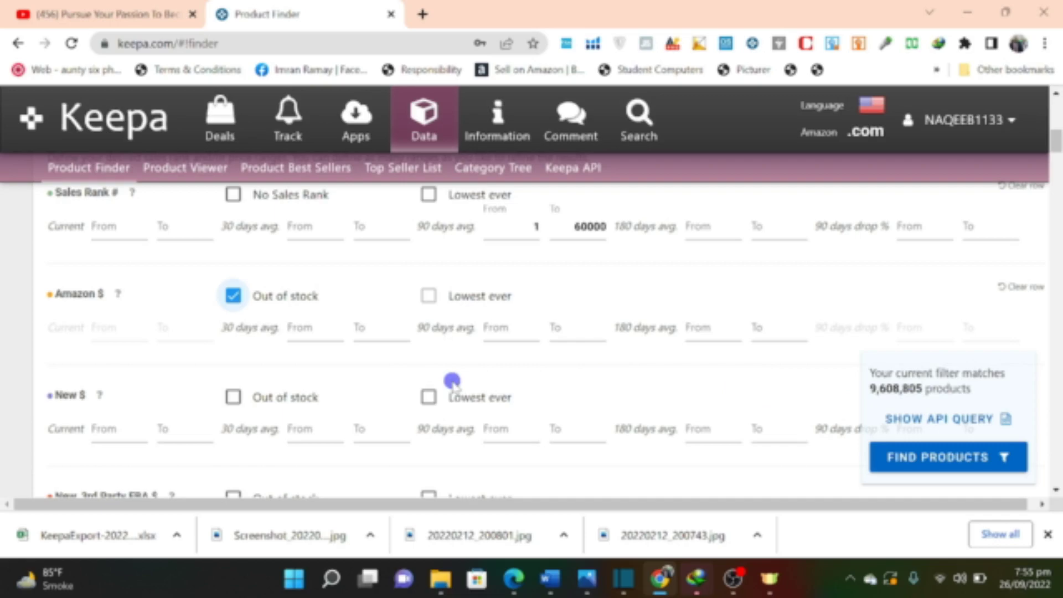
scroll(452, 381, down, 3)
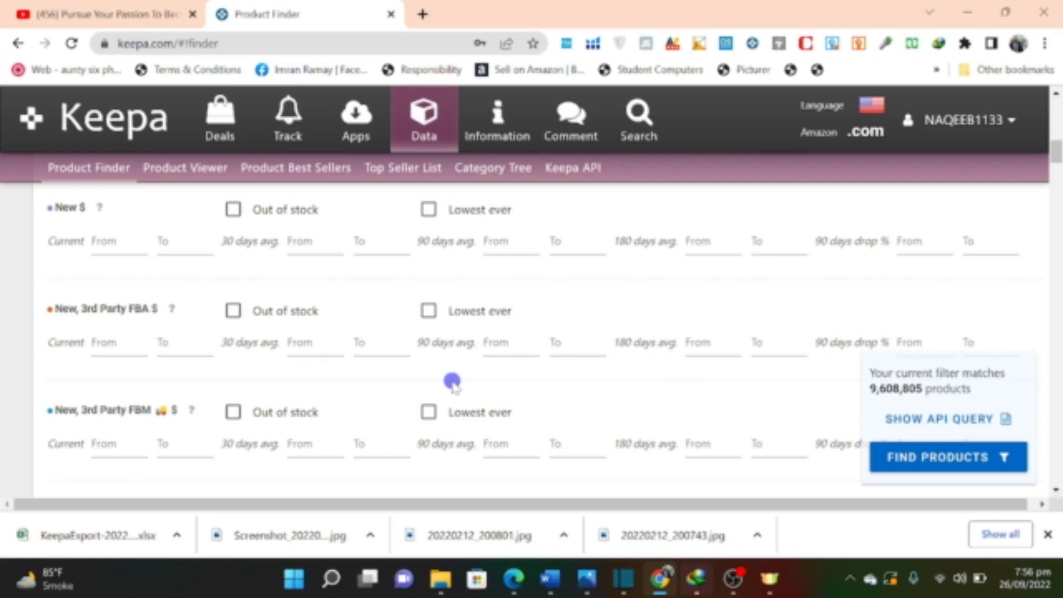
scroll(452, 382, down, 4)
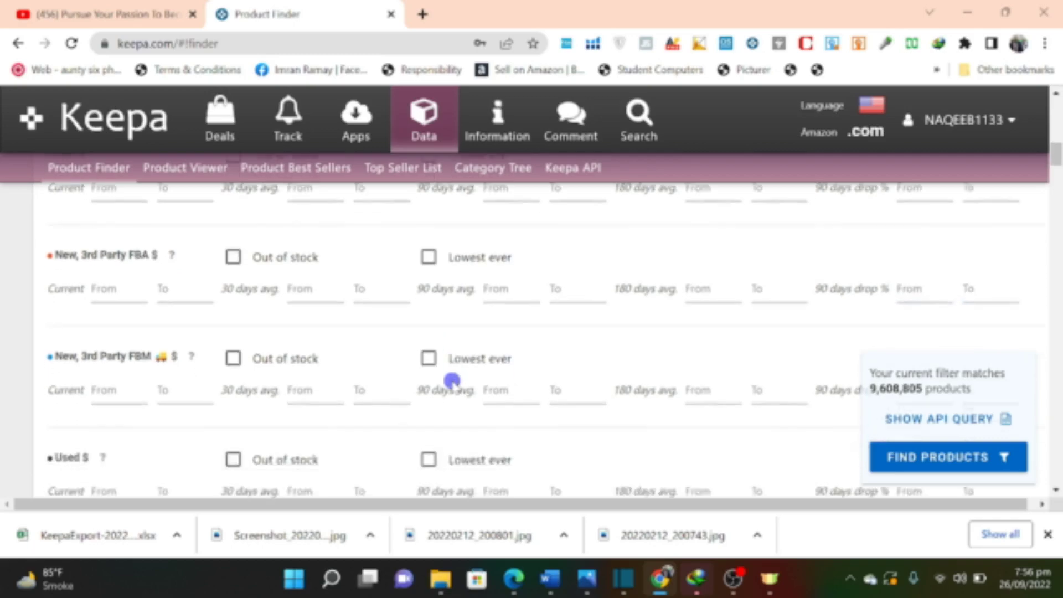
scroll(451, 382, down, 2)
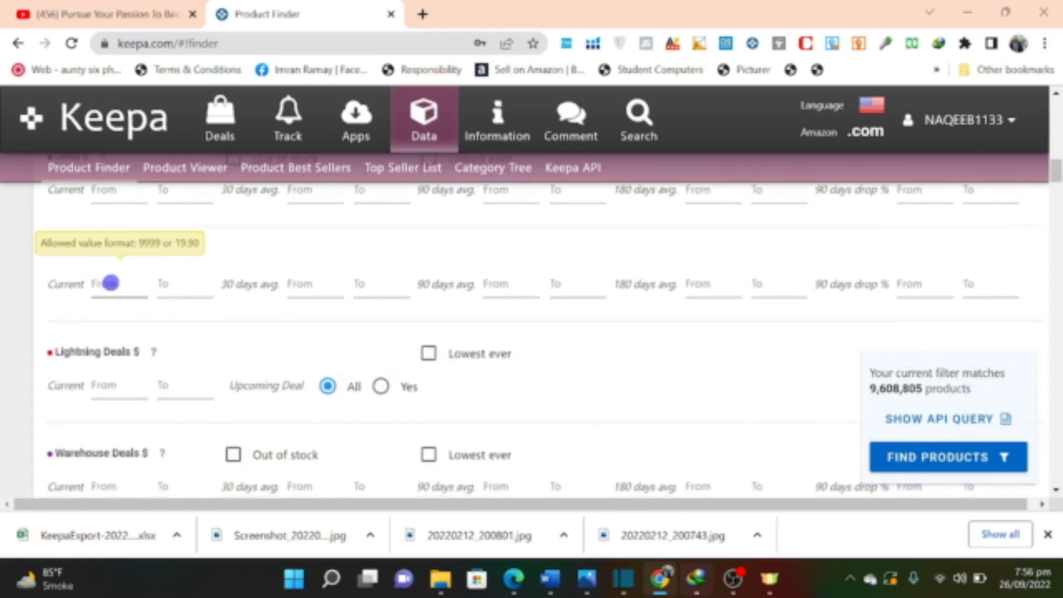
click(112, 284)
text(15)
click(191, 284)
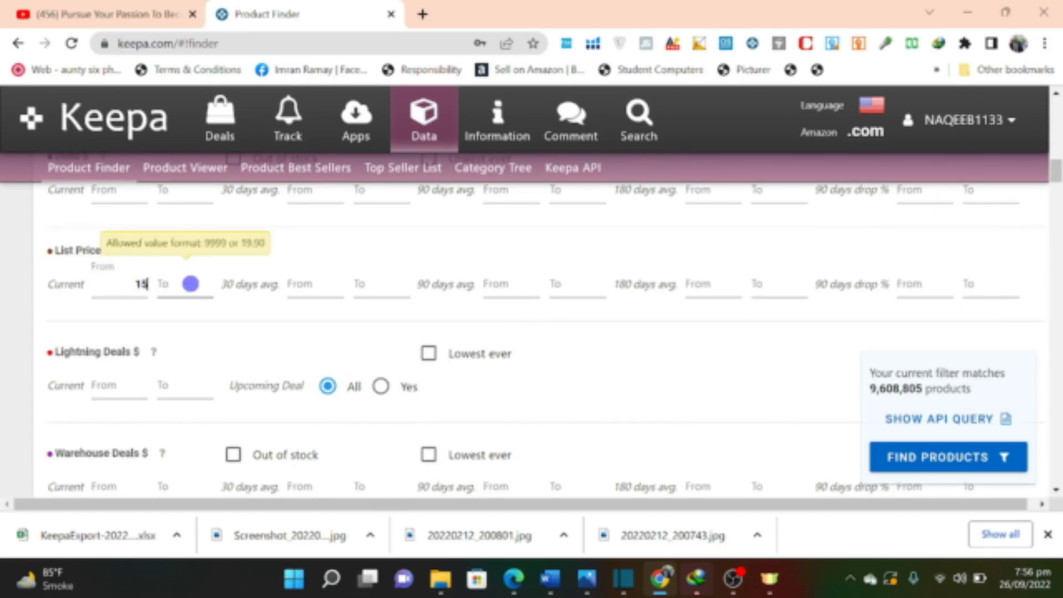
text(40)
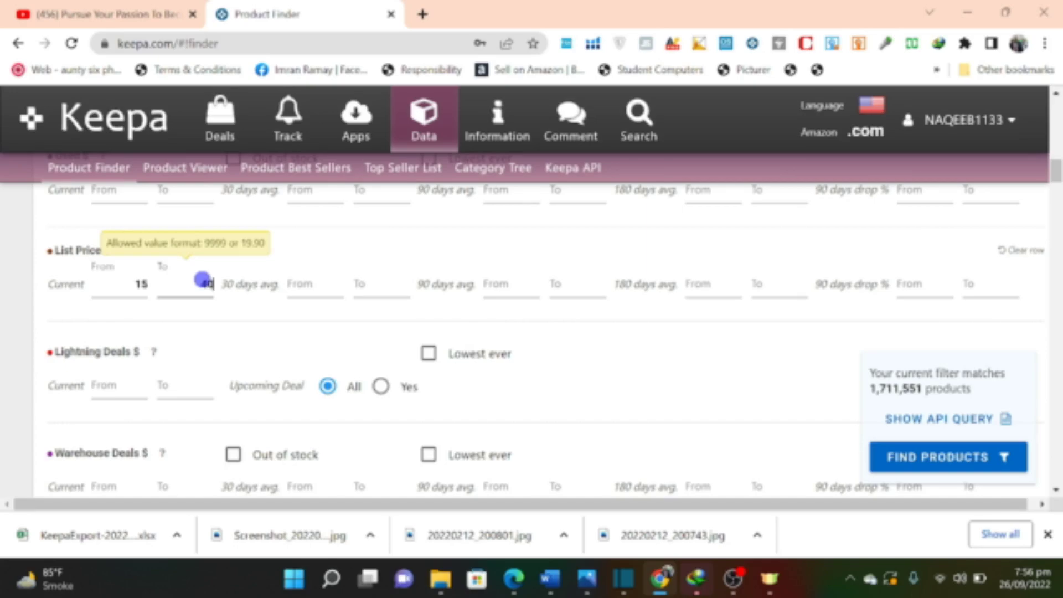
Step: Clear the current List Price limits and enter 15 to 40 dollars again
scroll(316, 266, up, 3)
click(102, 428)
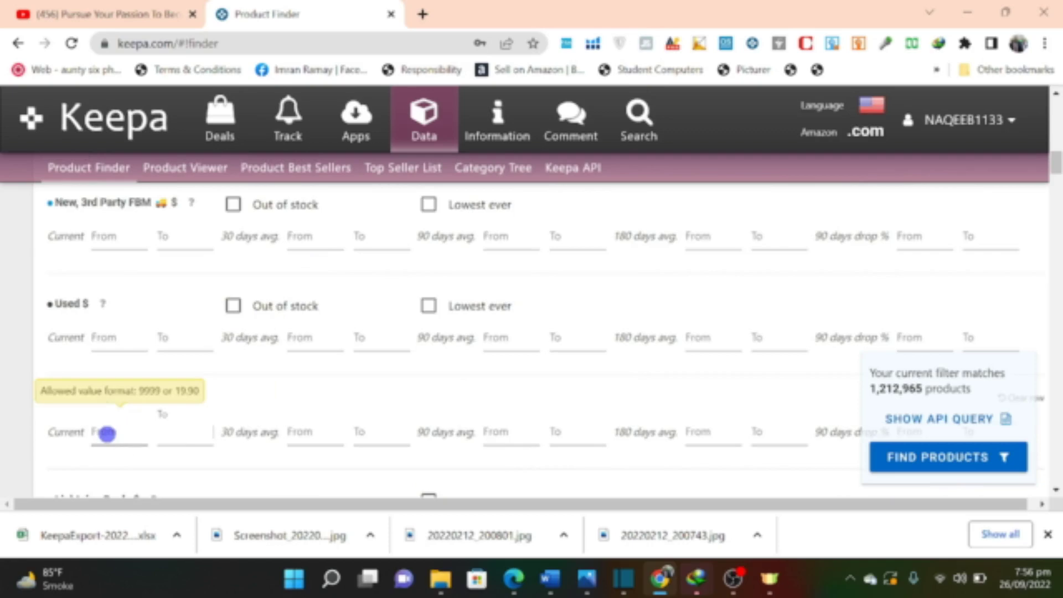
click(106, 434)
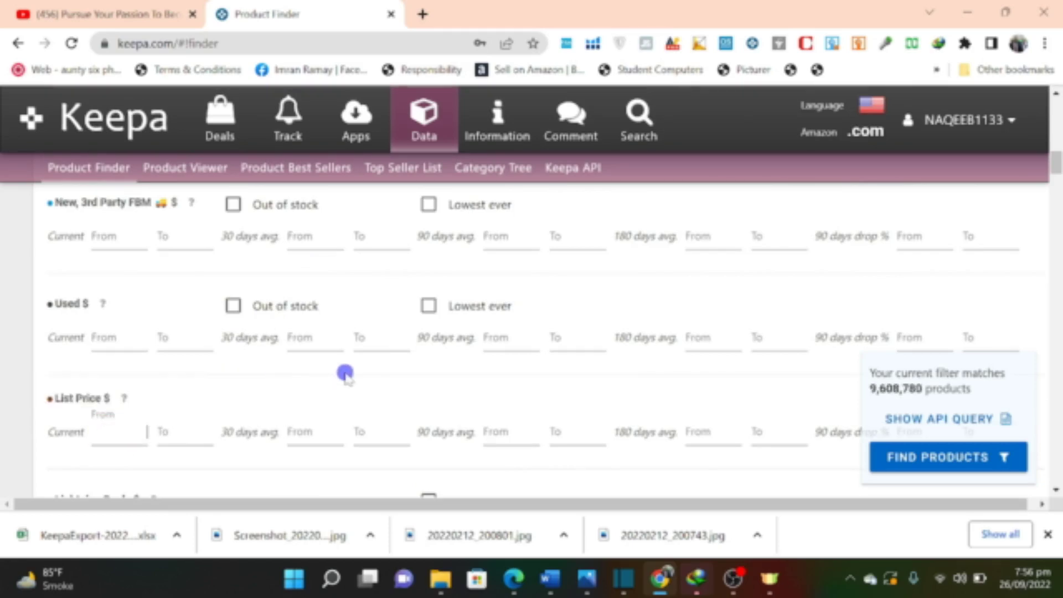
text(15)
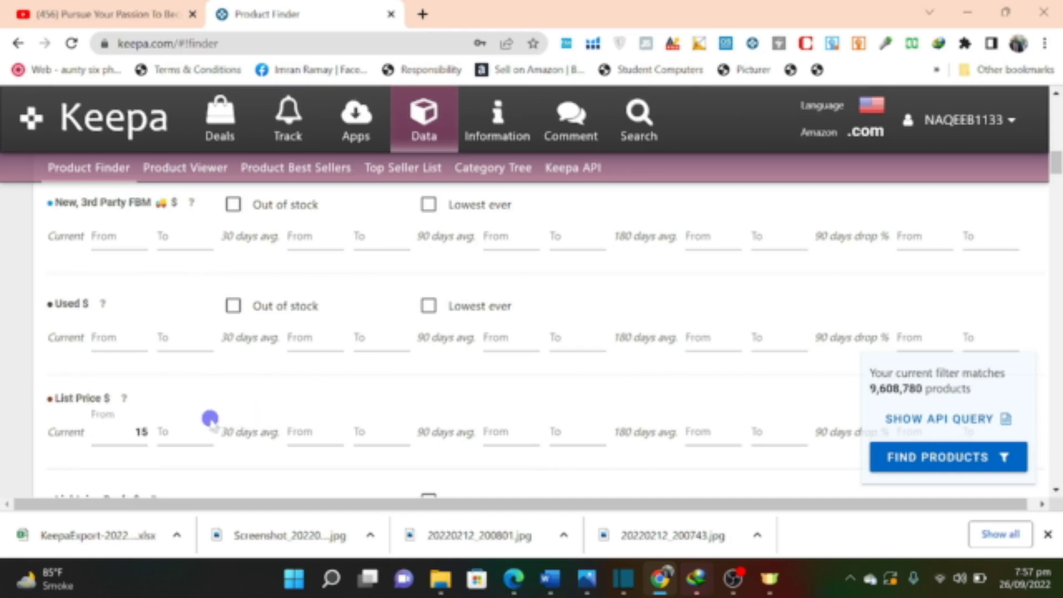
click(174, 430)
text(4)
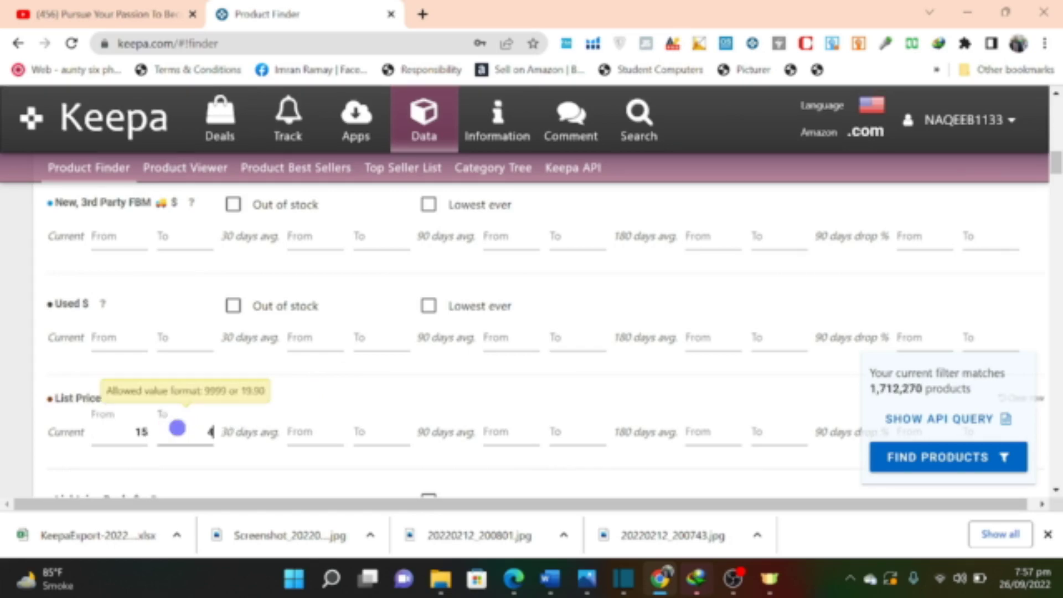
text(0)
Step: Choose Home & Kitchen as the root category for the product filter
scroll(177, 427, down, 2)
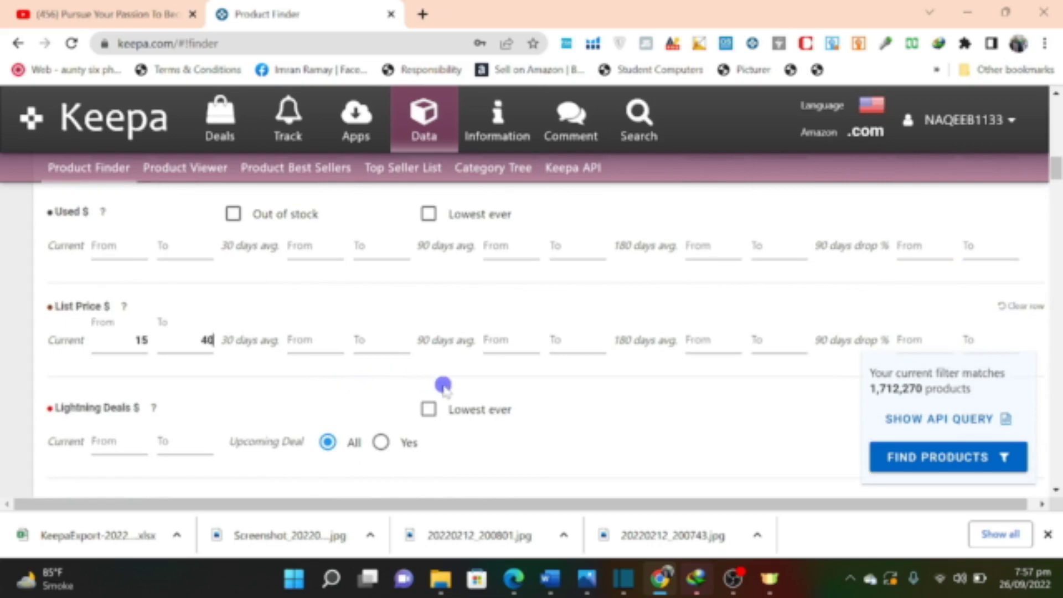
scroll(443, 386, down, 5)
scroll(443, 384, down, 7)
scroll(443, 386, down, 8)
scroll(443, 386, down, 8)
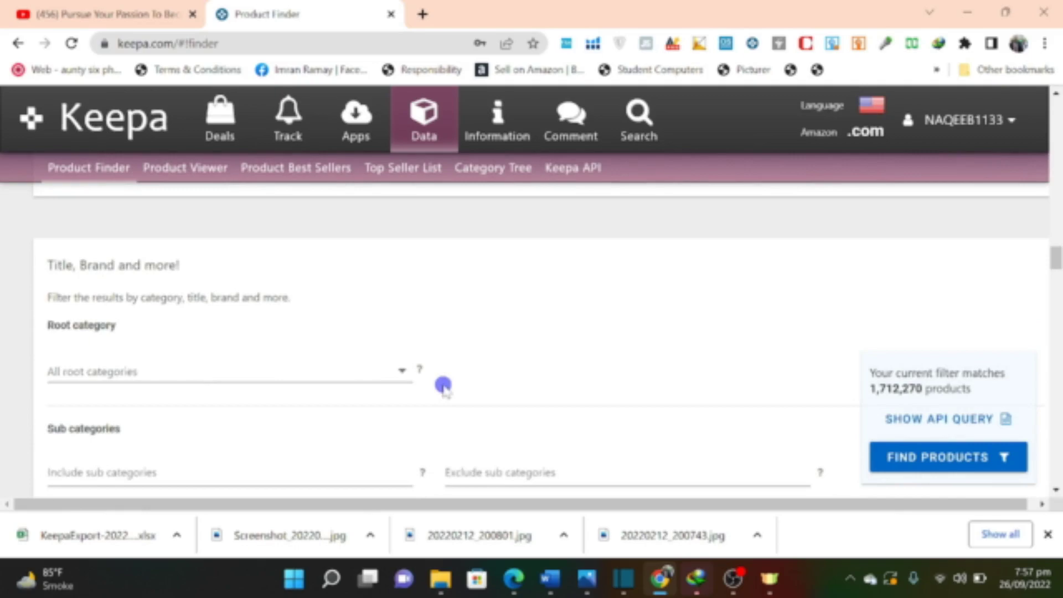
click(400, 370)
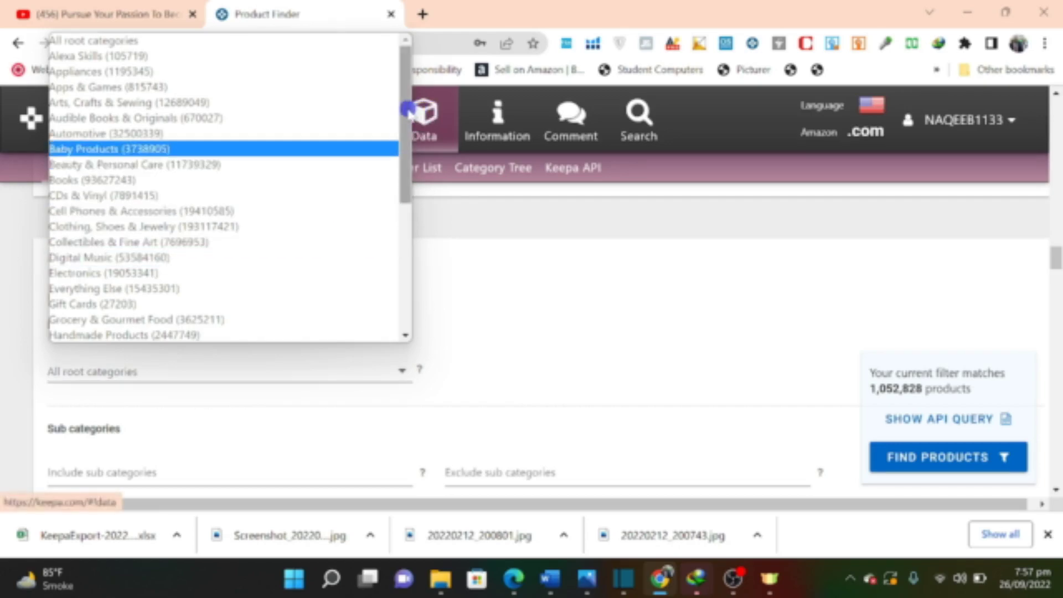
drag(407, 110, 403, 216)
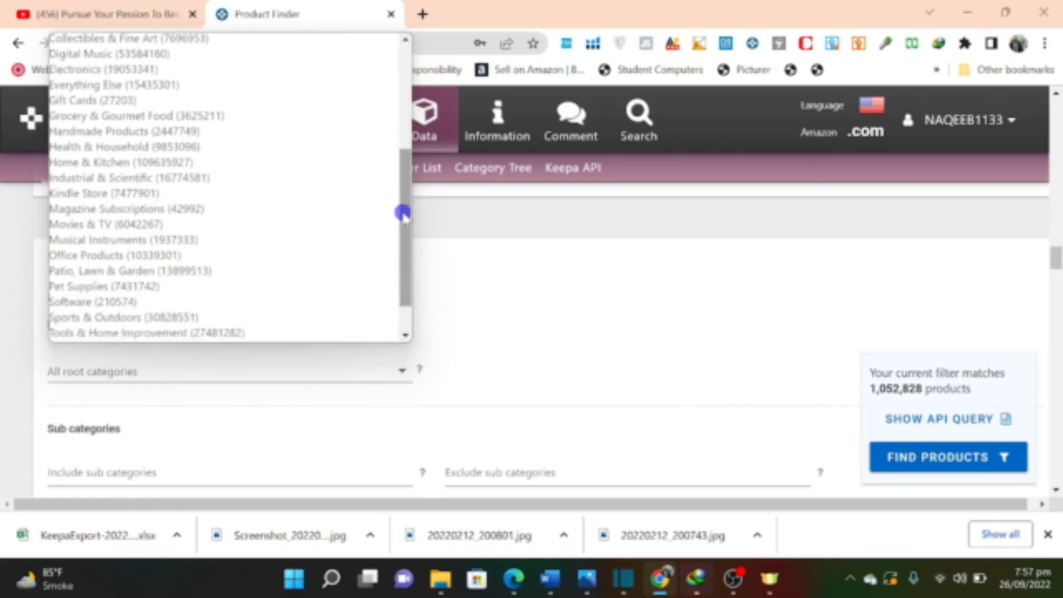
click(88, 161)
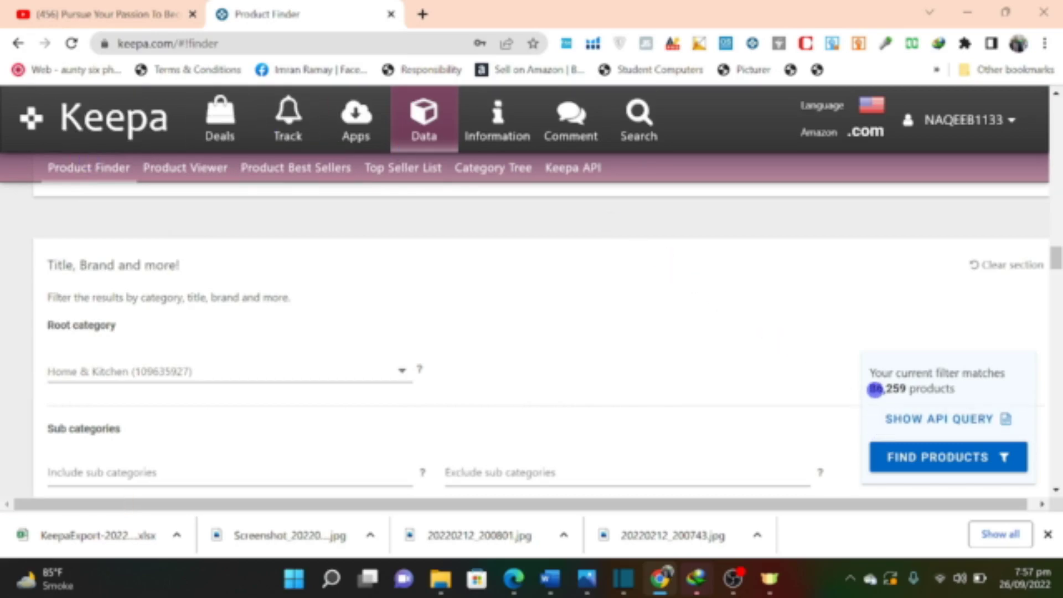
Step: Set the current New Offer Count range from 5 to 25 in the Offer Counts section
scroll(555, 402, down, 2)
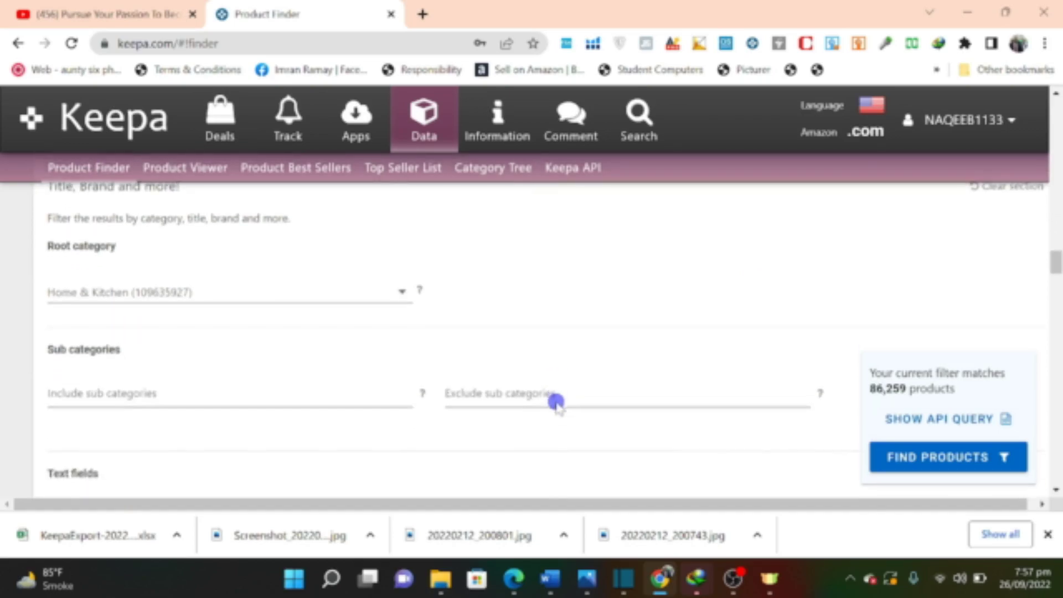
scroll(555, 401, down, 4)
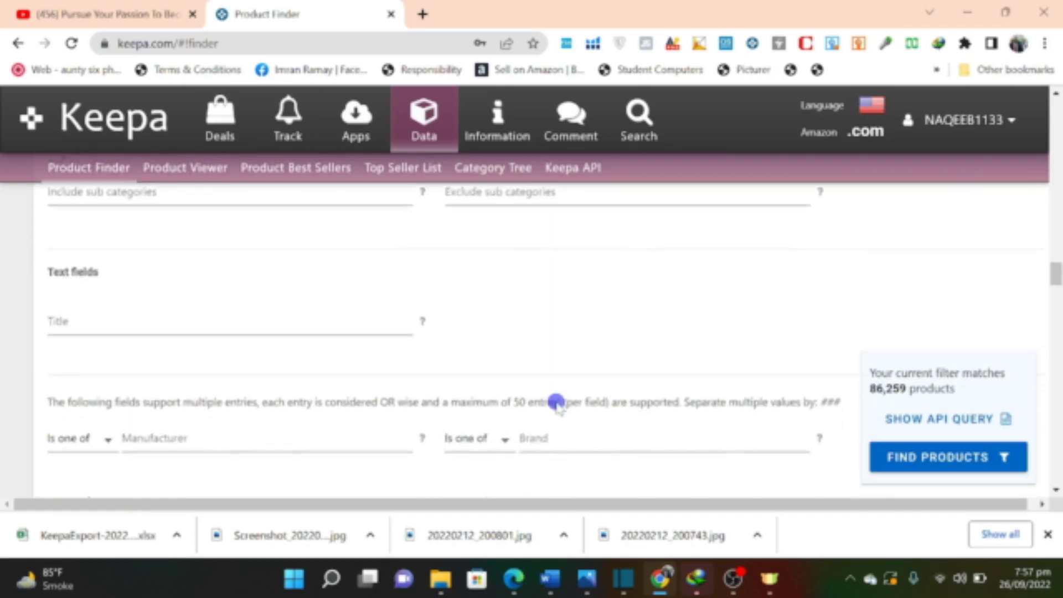
scroll(555, 400, down, 7)
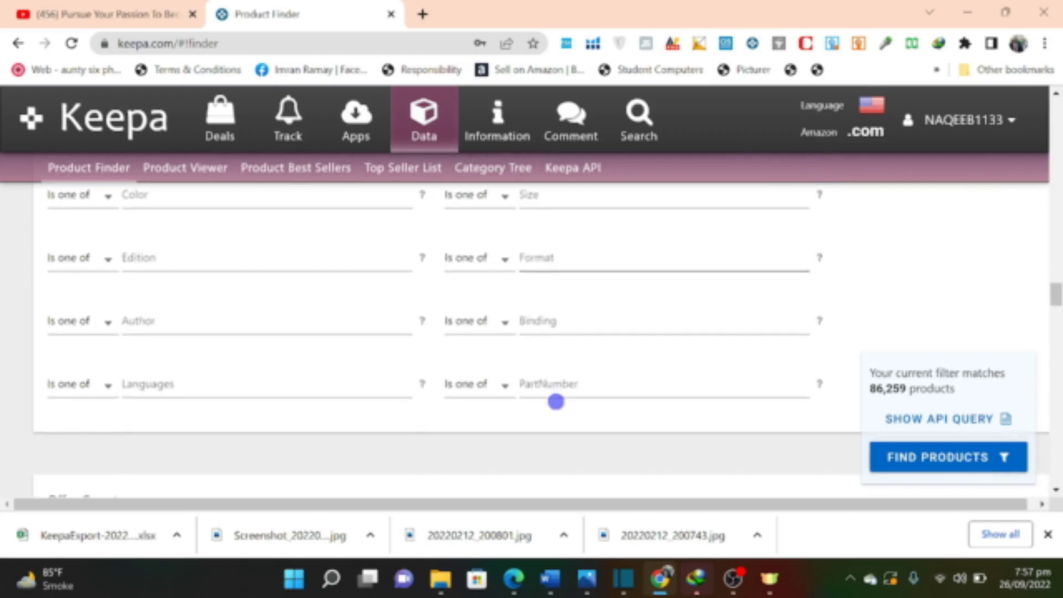
scroll(557, 403, down, 2)
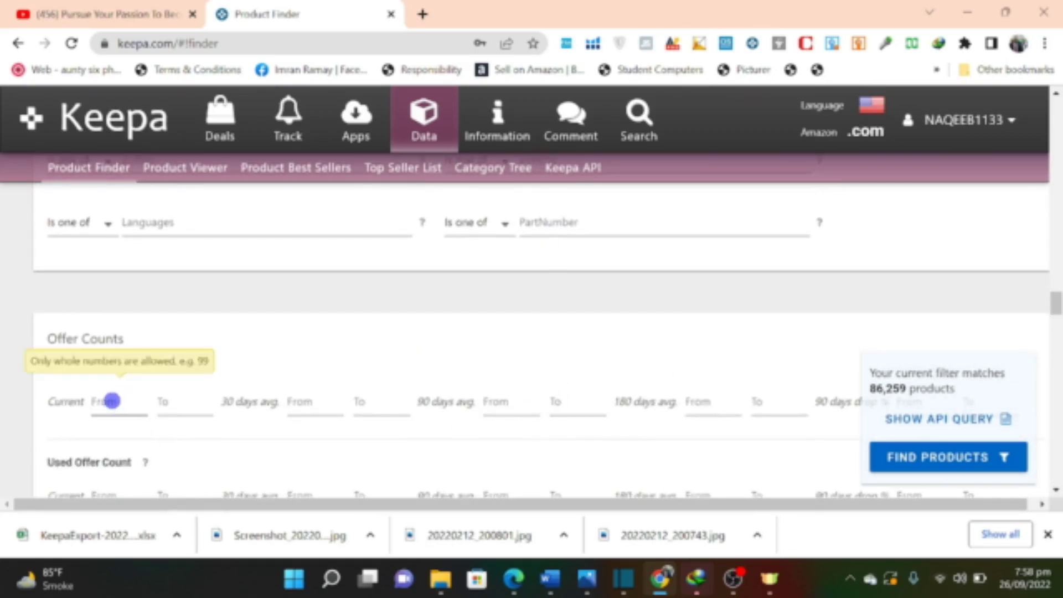
click(112, 400)
text(5)
click(186, 398)
click(186, 398)
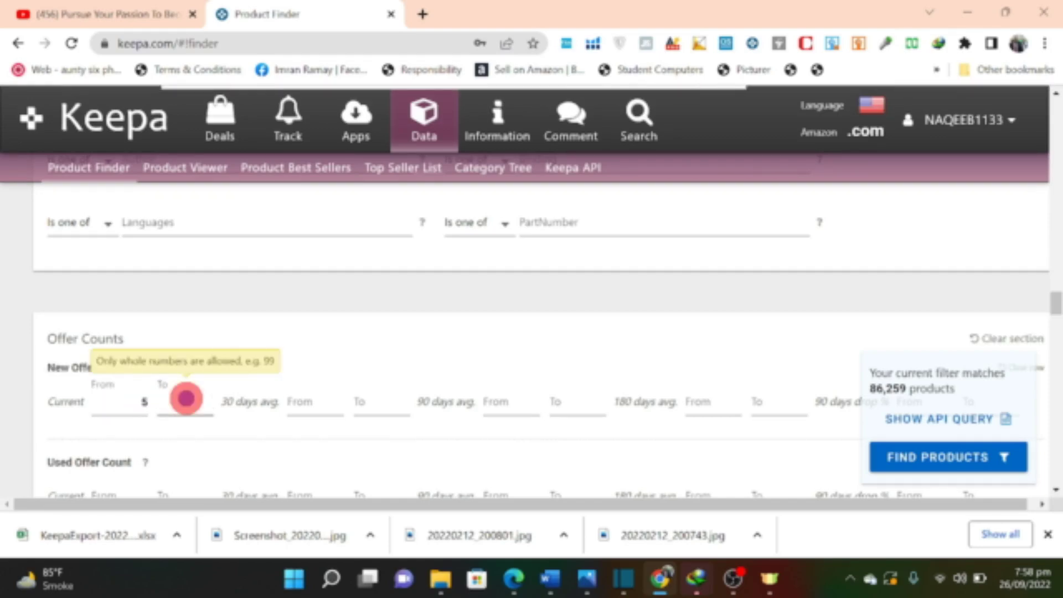
text(25)
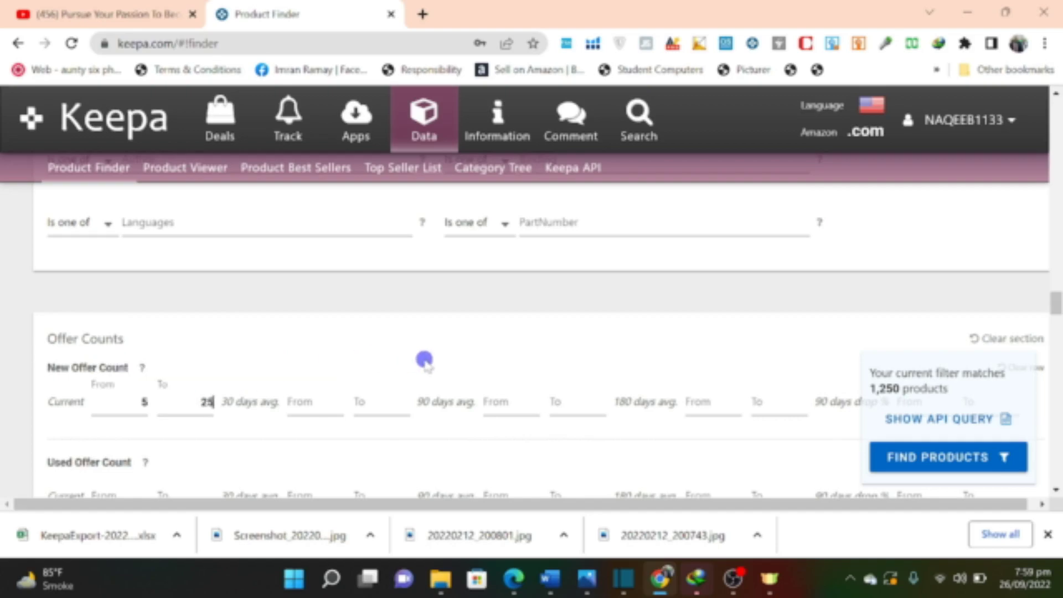
Step: Restrict the Buy Box Seller filter to 3rd Party sellers
scroll(424, 359, down, 1)
scroll(424, 360, down, 2)
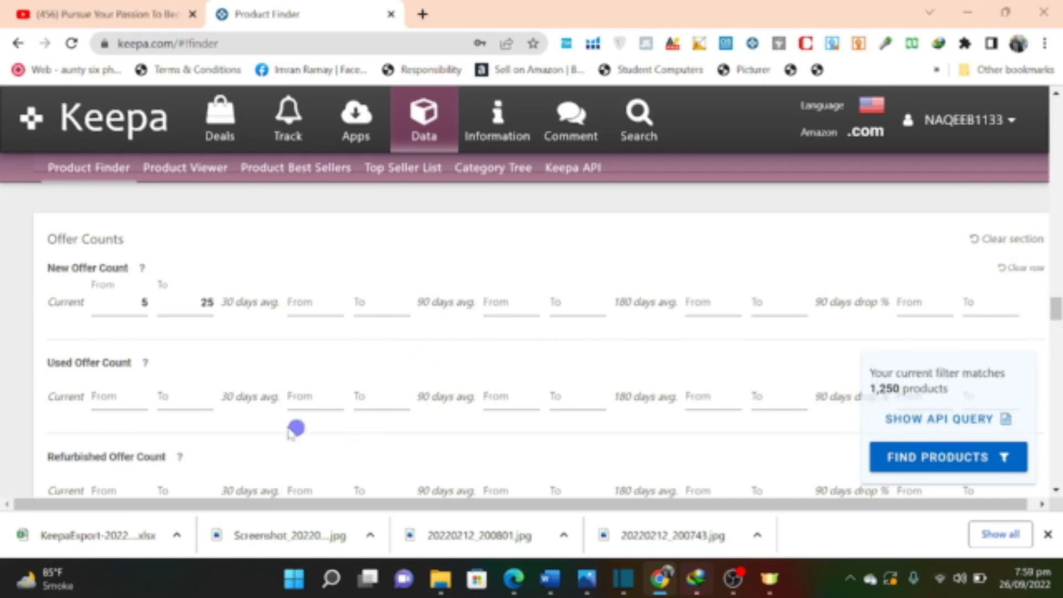
scroll(206, 413, down, 4)
scroll(206, 413, down, 3)
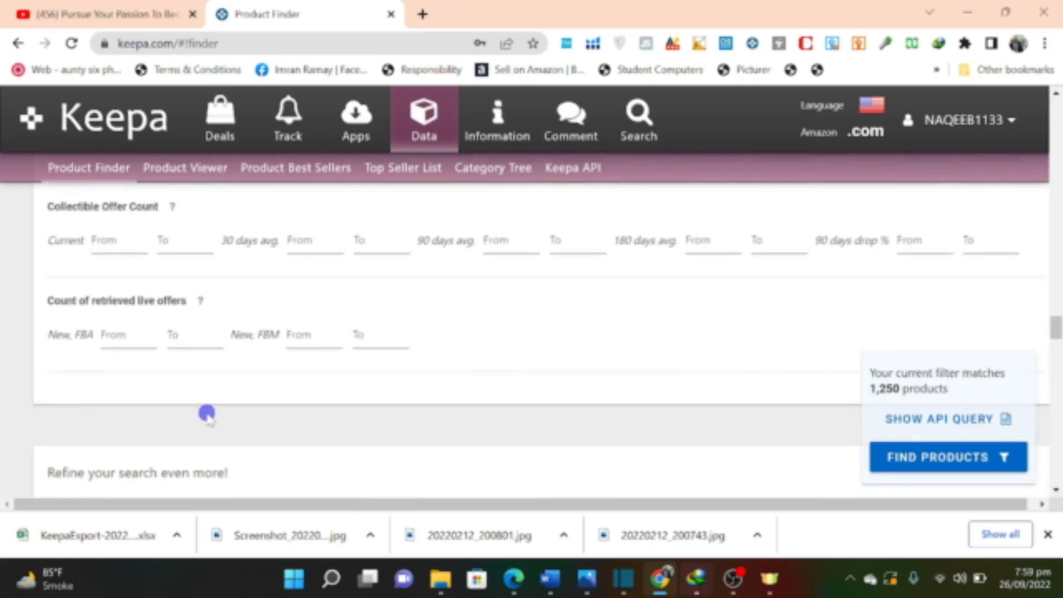
scroll(207, 413, down, 4)
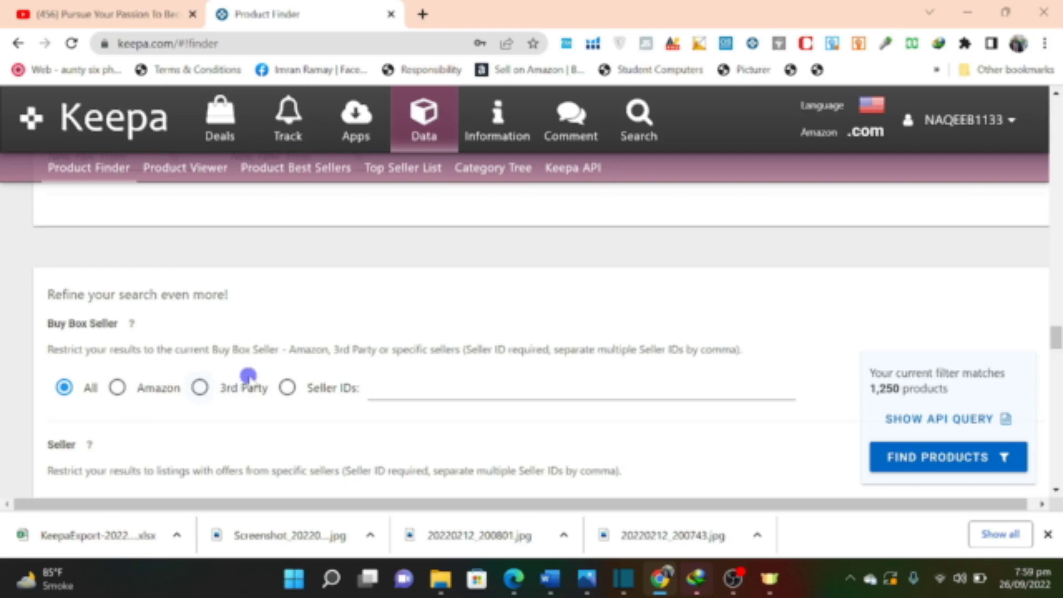
click(200, 391)
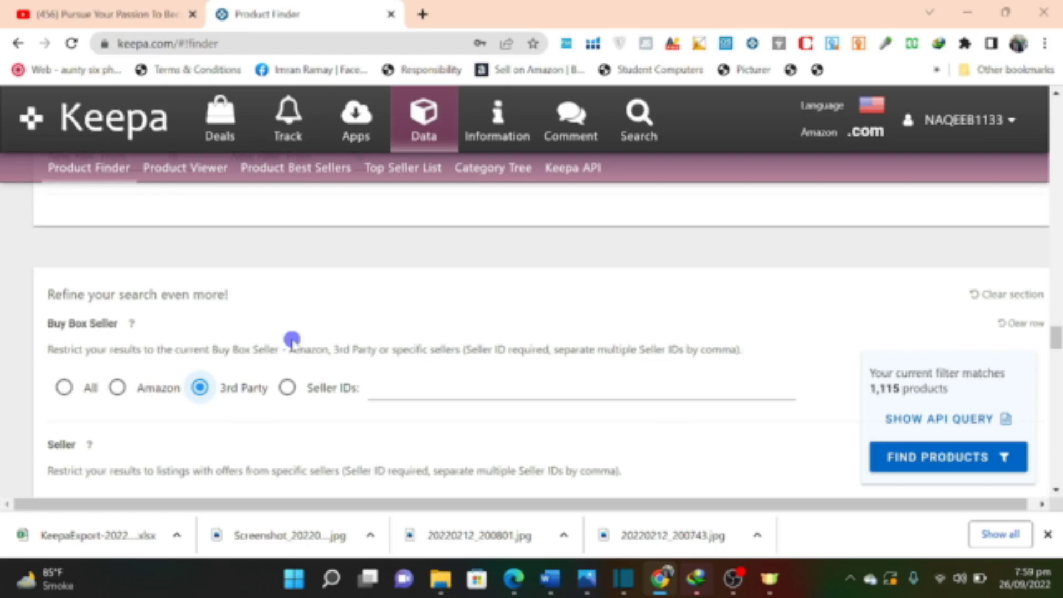
Step: Exclude digital products from the Product Type filter, keeping only Physical Product
scroll(276, 387, down, 2)
scroll(276, 388, down, 5)
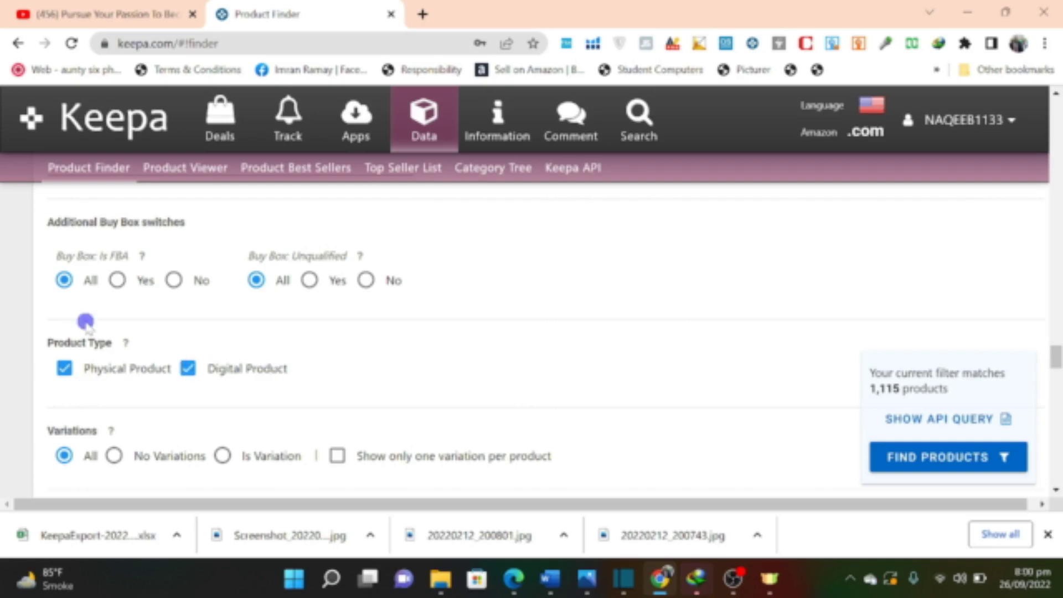
click(189, 370)
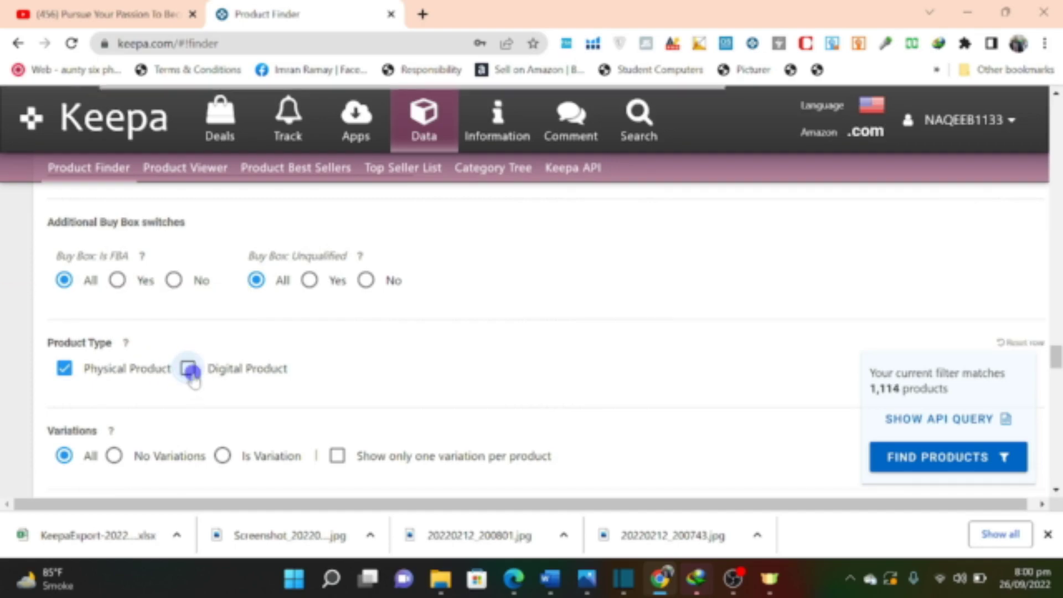
Step: Limit the availability of the Amazon offer to "no Amazon offer exists" by deselecting the other five availability options
scroll(312, 374, down, 3)
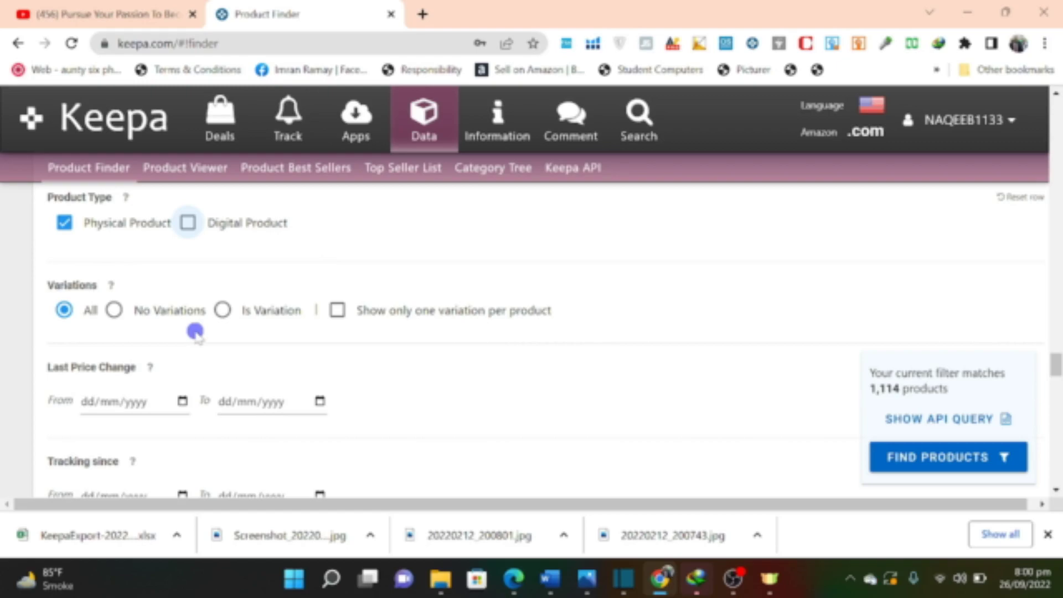
scroll(195, 333, down, 1)
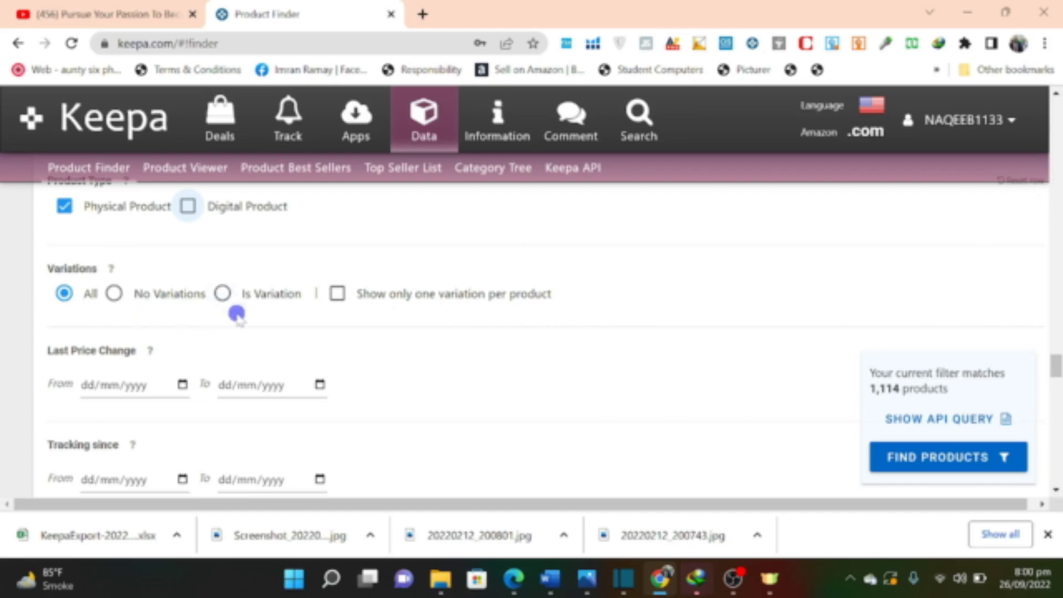
scroll(236, 314, down, 3)
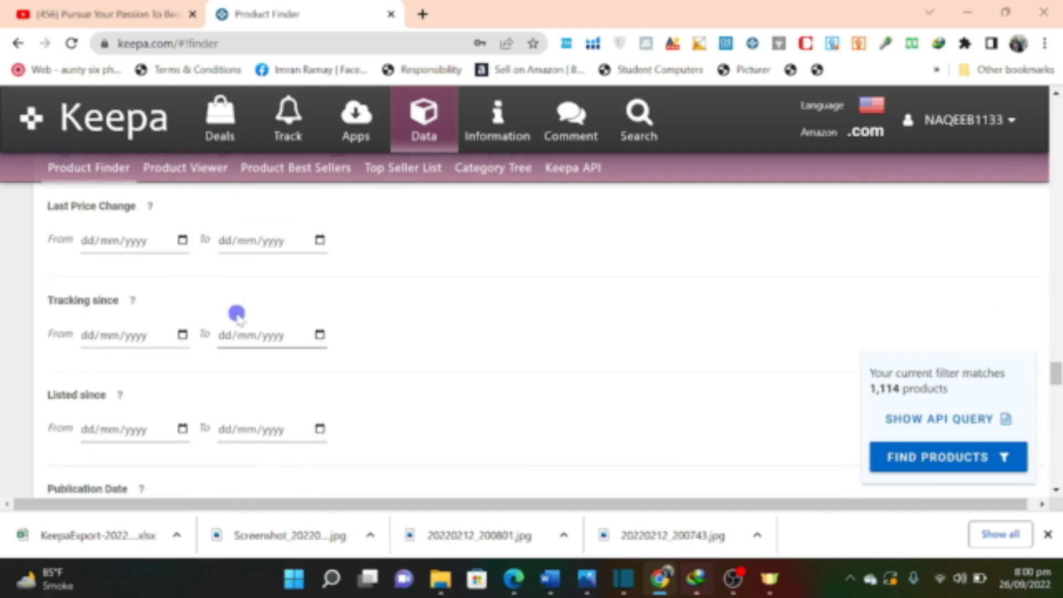
scroll(236, 314, down, 2)
scroll(237, 314, down, 1)
scroll(237, 314, down, 4)
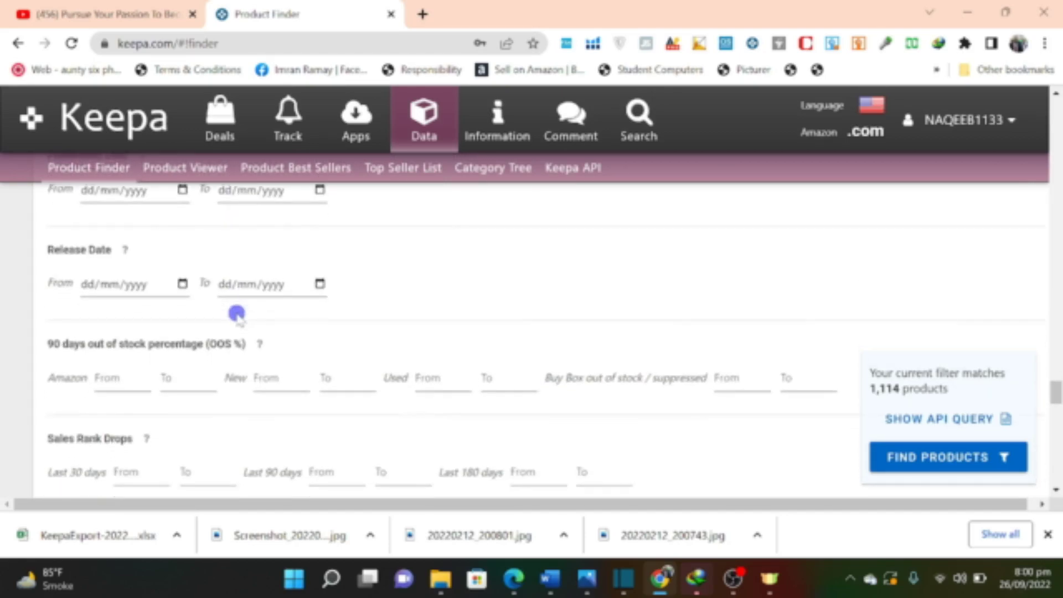
scroll(236, 314, down, 5)
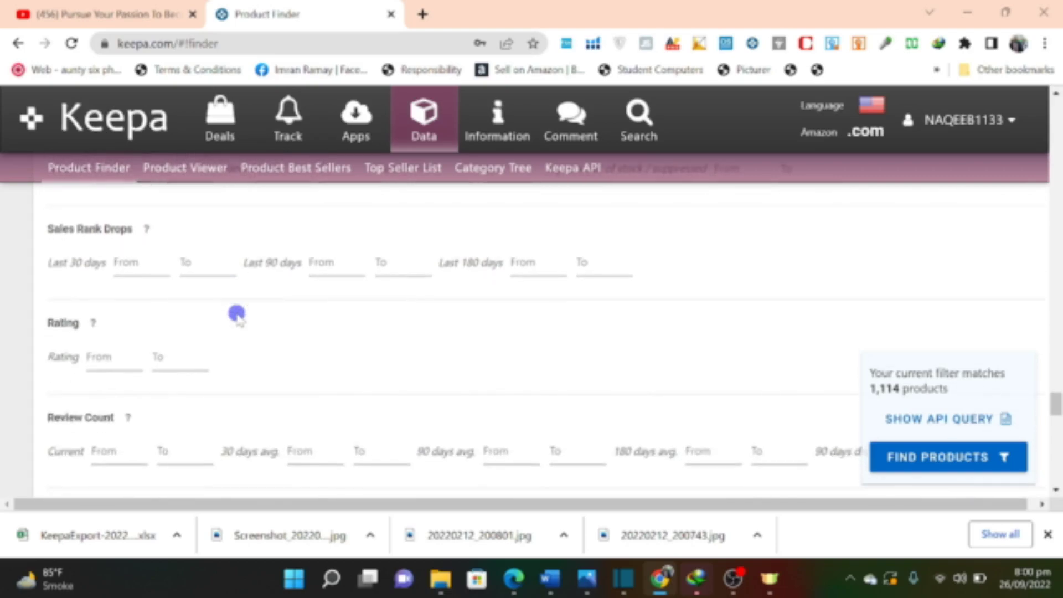
scroll(236, 314, down, 1)
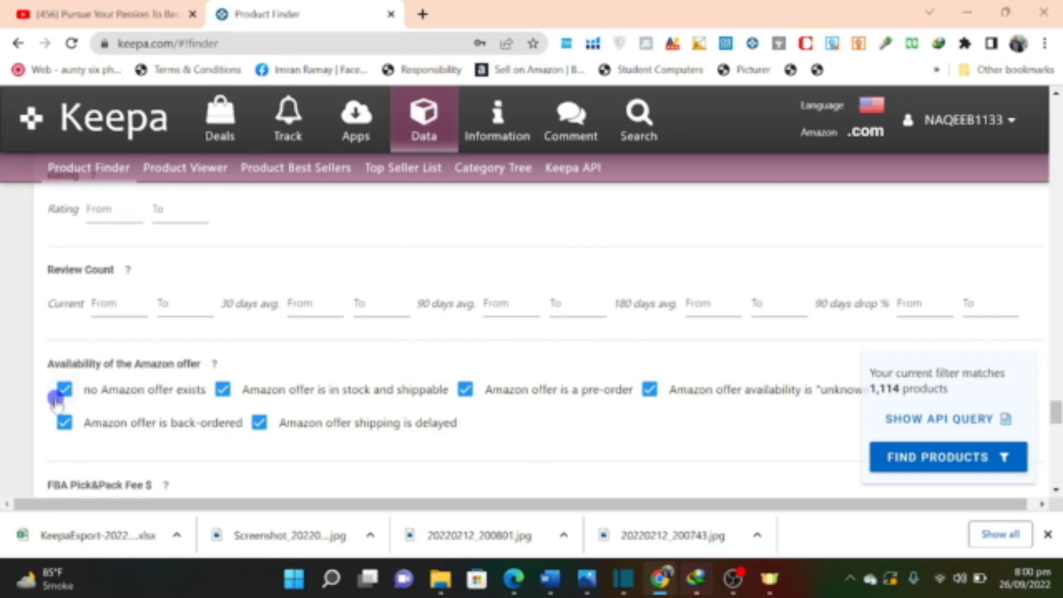
click(223, 396)
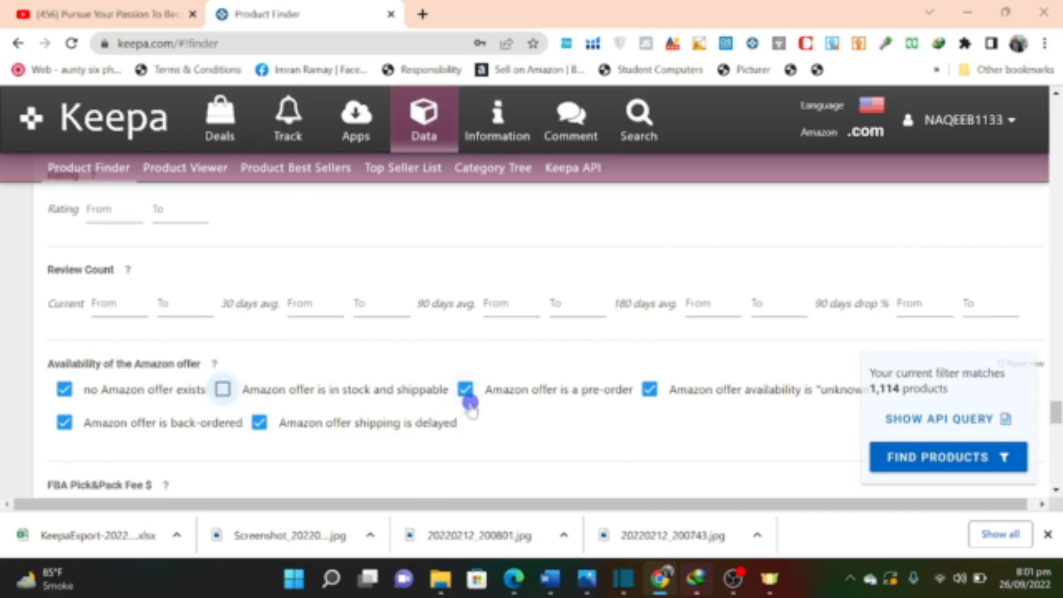
click(468, 394)
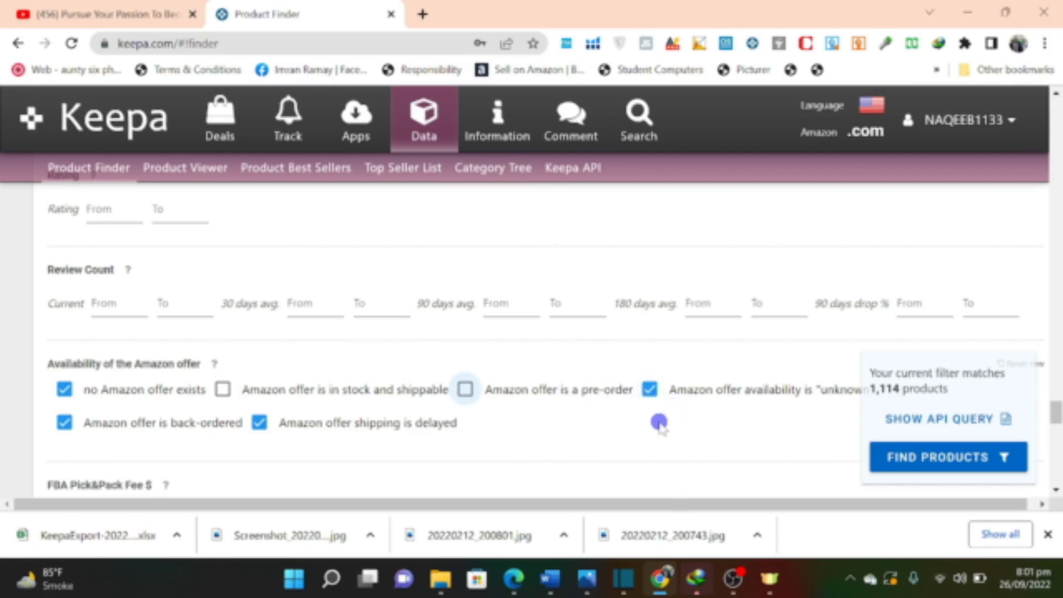
click(649, 389)
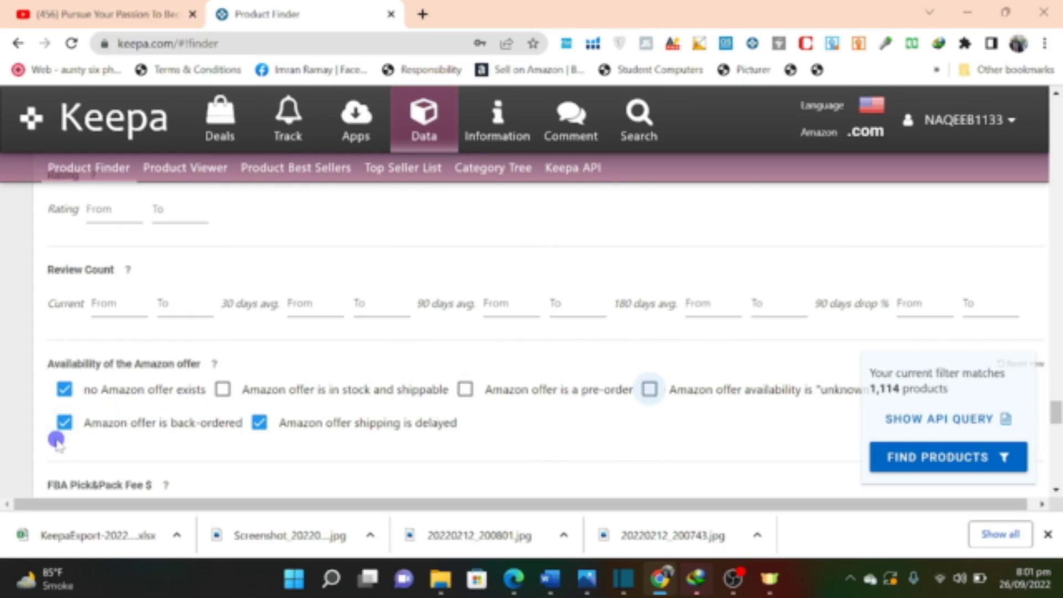
click(64, 423)
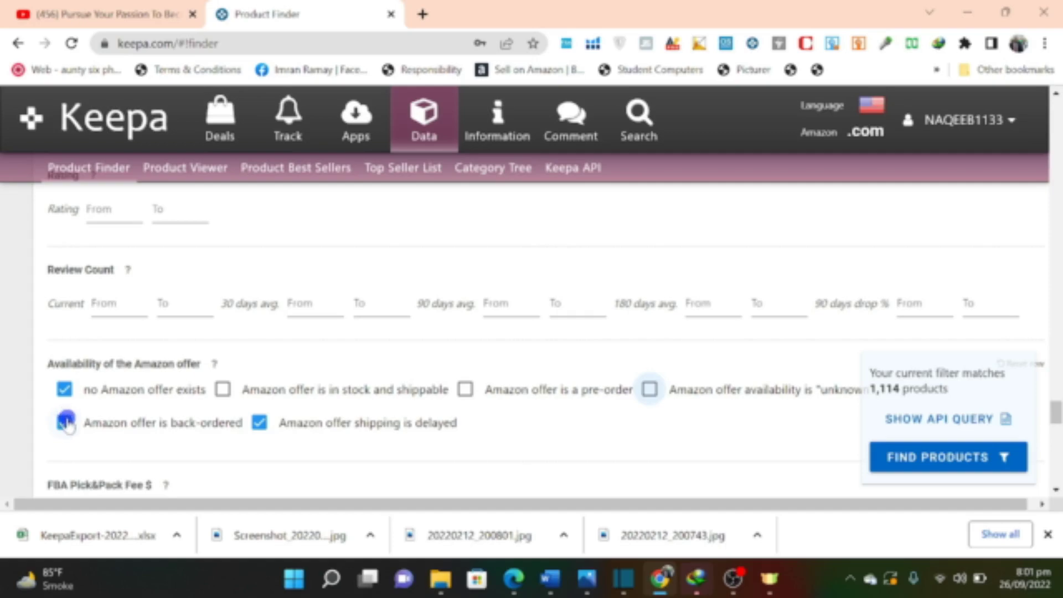
click(65, 423)
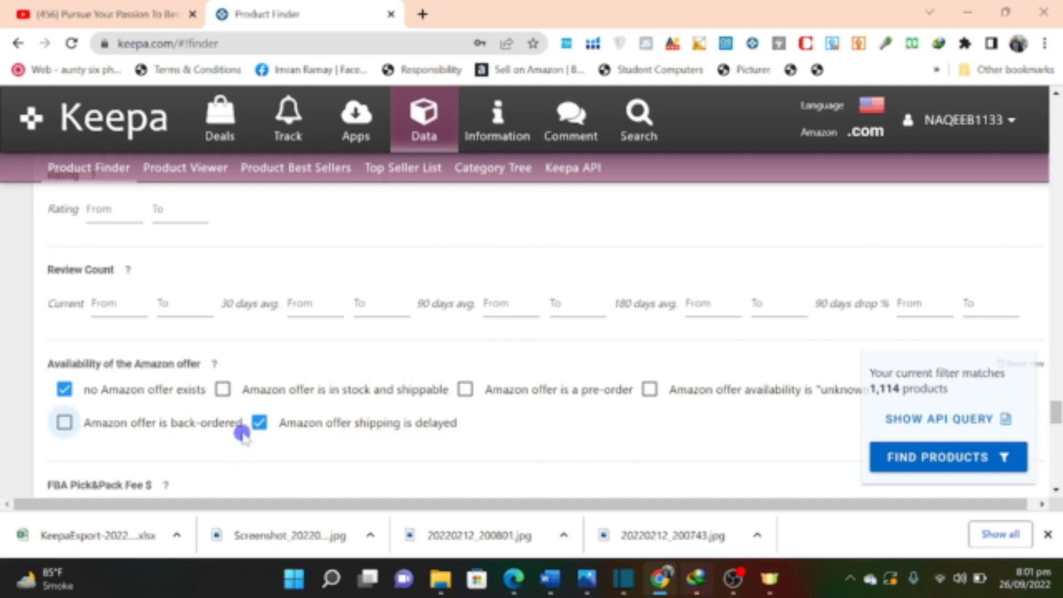
click(260, 424)
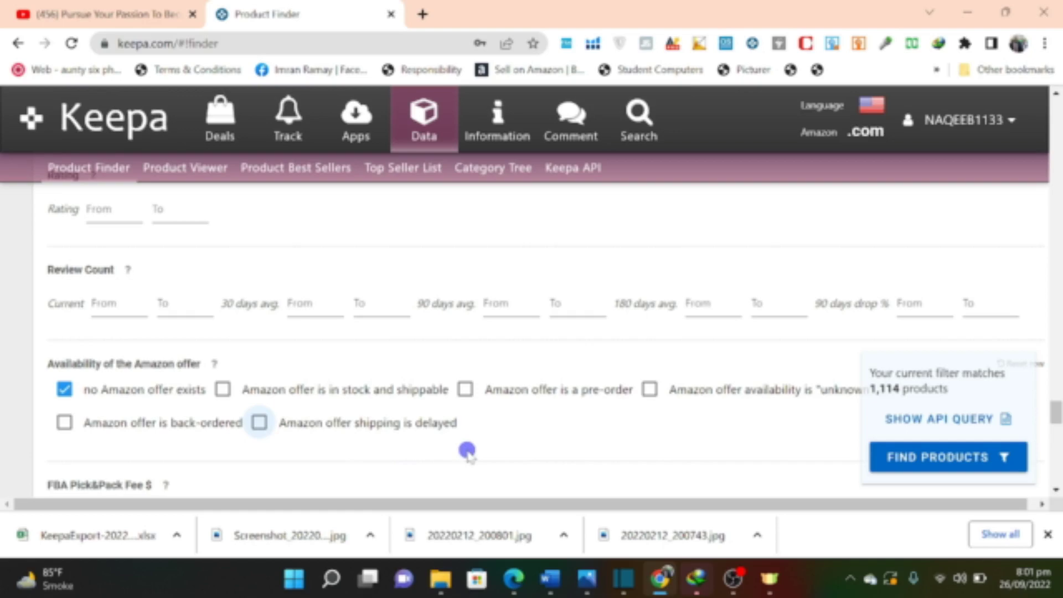
Step: Set the maximum item weight to 2000 g, leaving the minimum empty
scroll(466, 452, down, 3)
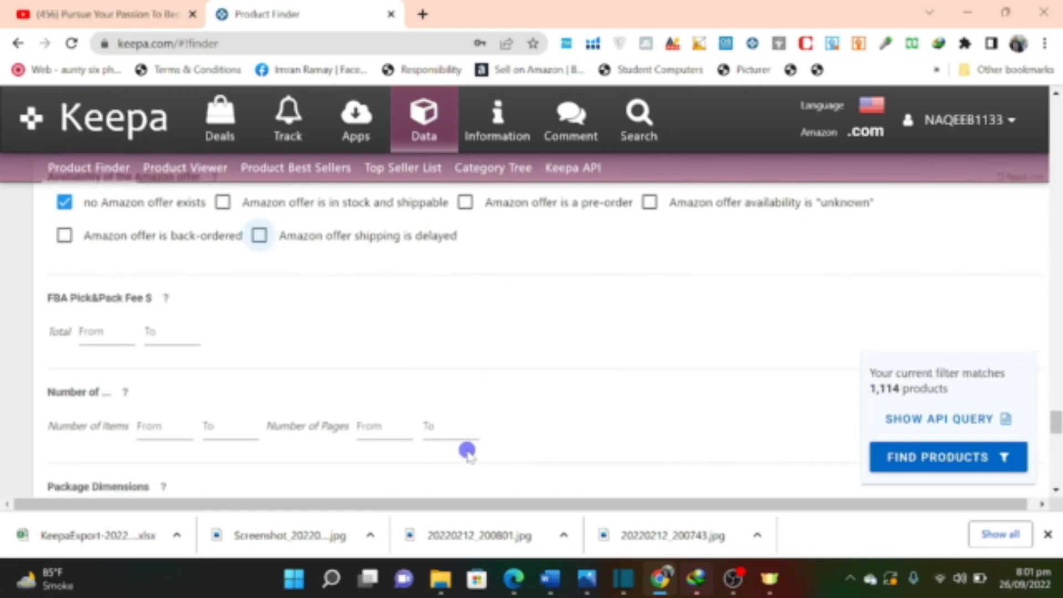
scroll(466, 452, down, 2)
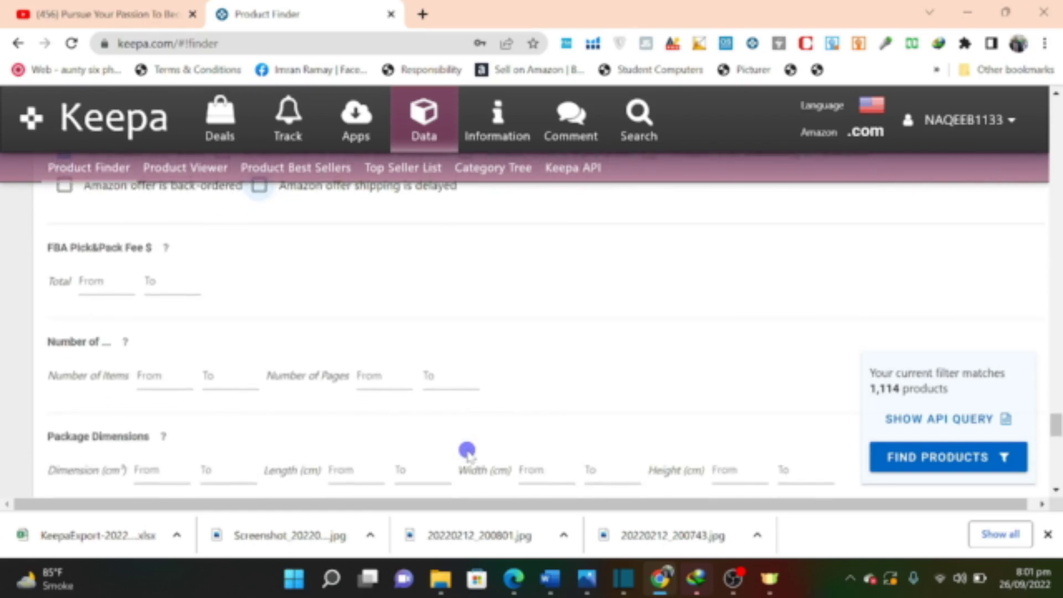
scroll(541, 309, down, 2)
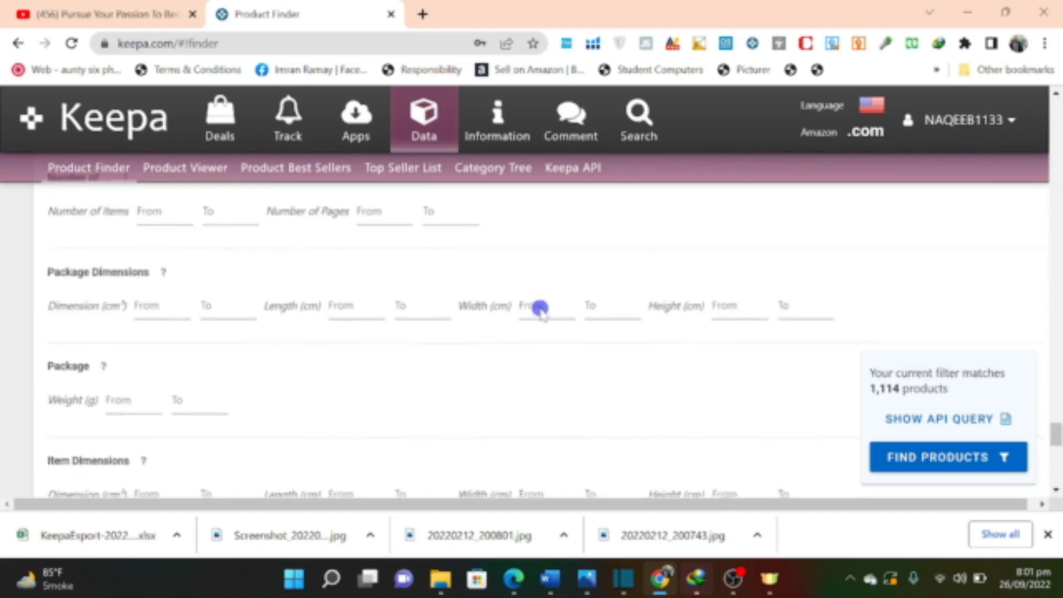
scroll(539, 308, down, 1)
scroll(540, 308, down, 3)
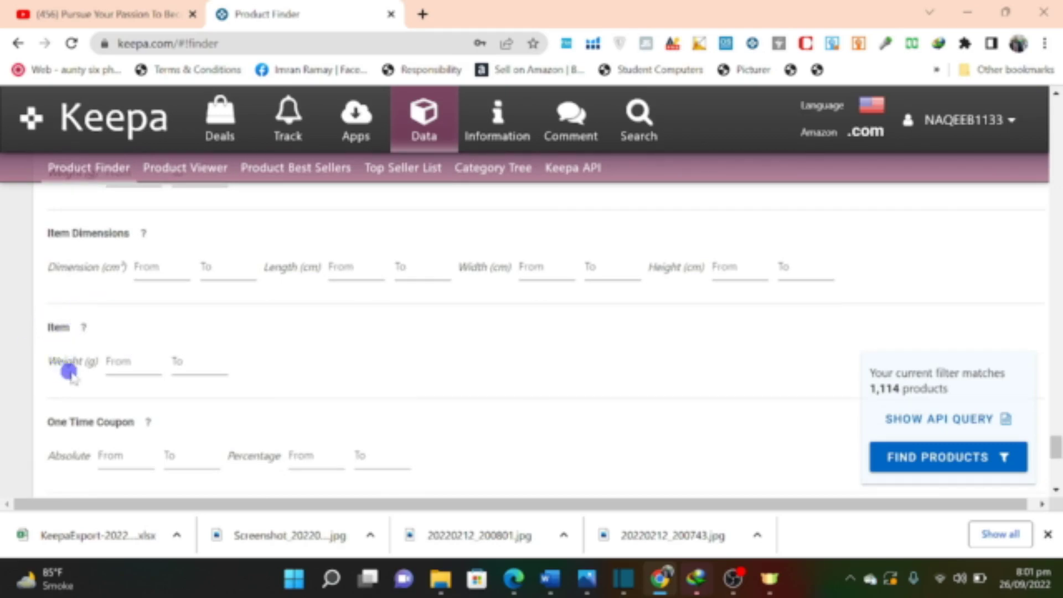
click(197, 370)
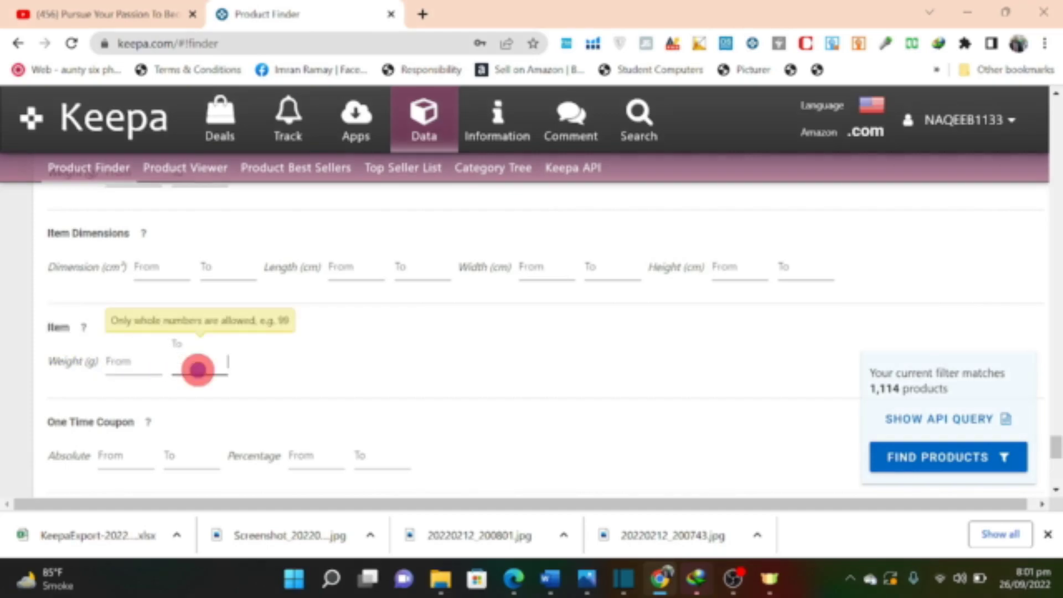
text(2000)
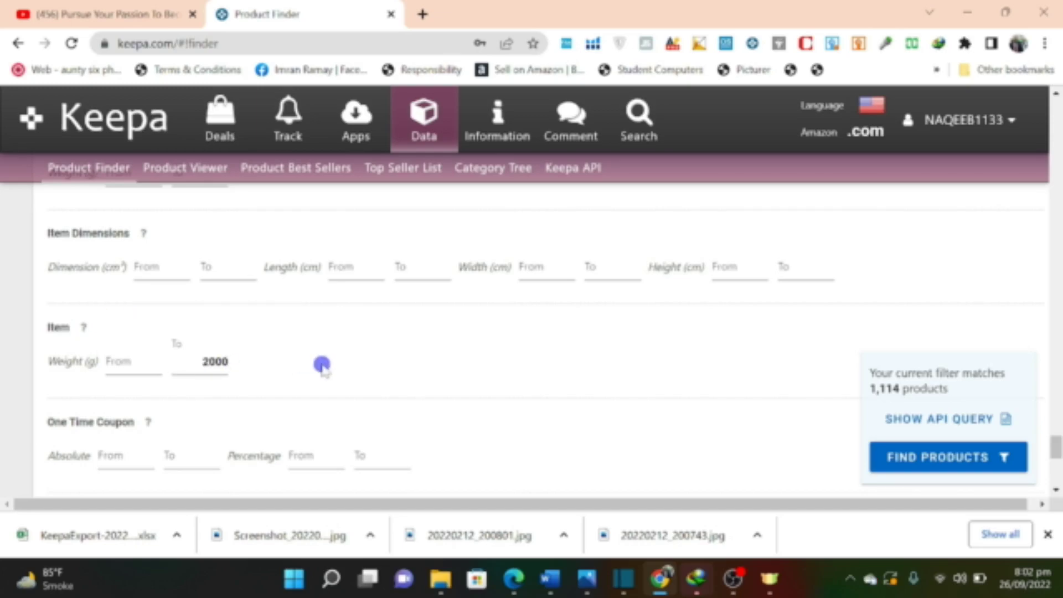
Step: Leave the coupon filters and additional switches at their defaults and run the product search with the configured filters
scroll(322, 364, down, 1)
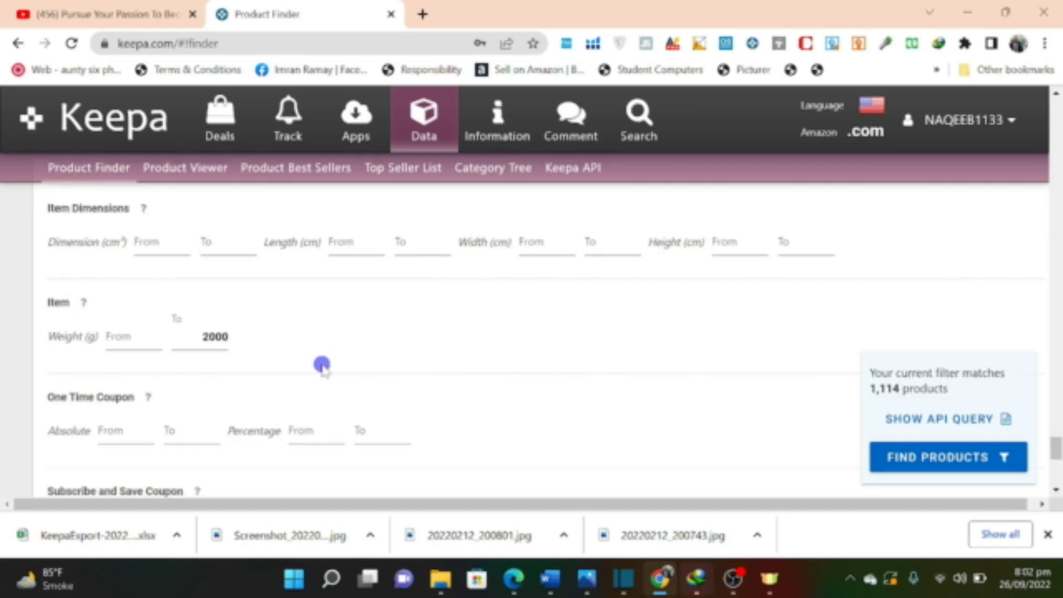
scroll(322, 365, down, 4)
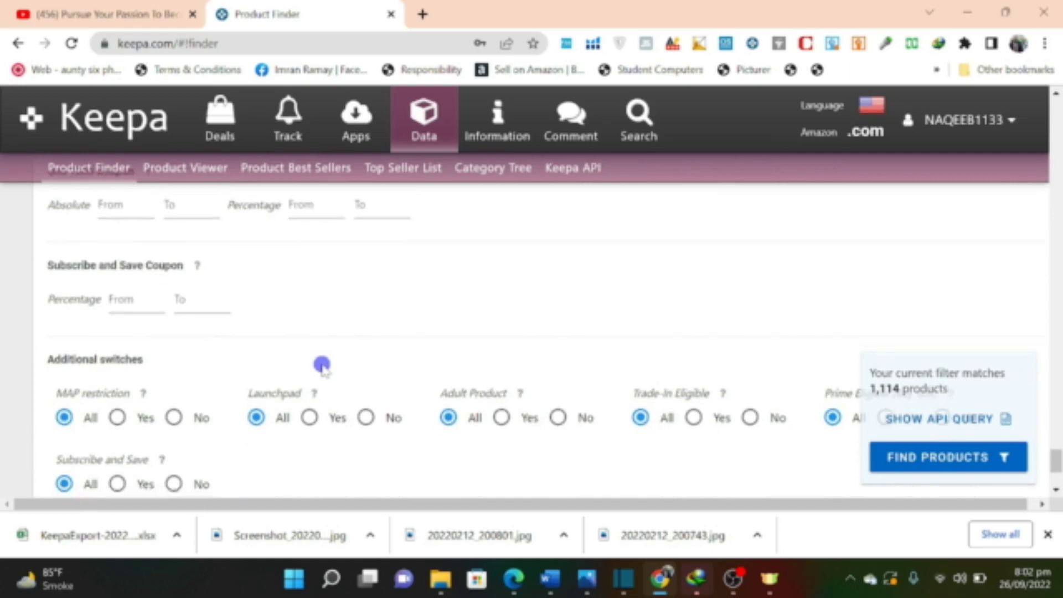
scroll(322, 364, down, 1)
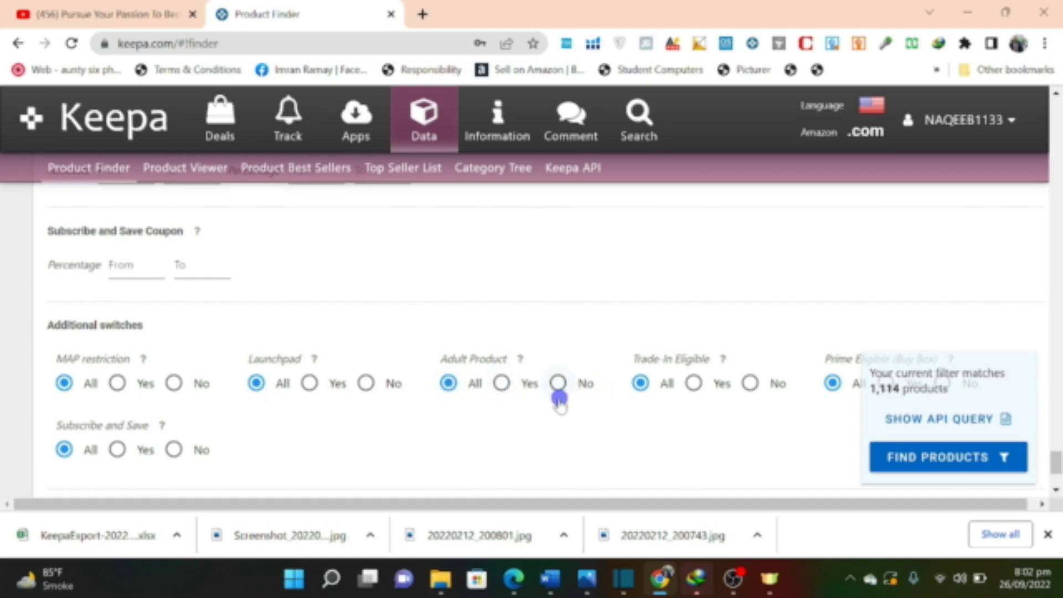
scroll(558, 399, down, 2)
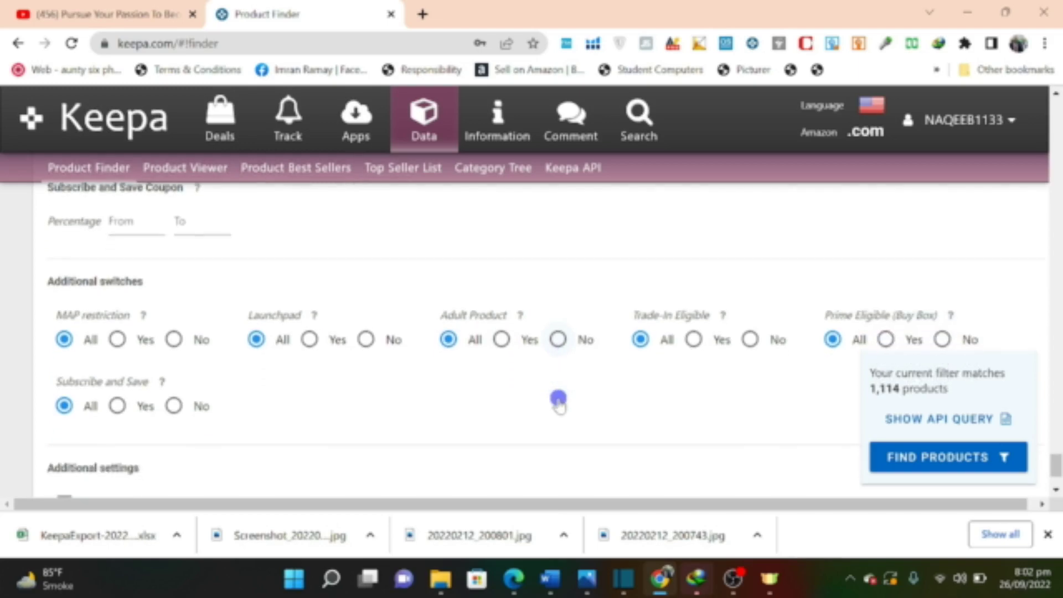
scroll(558, 399, down, 2)
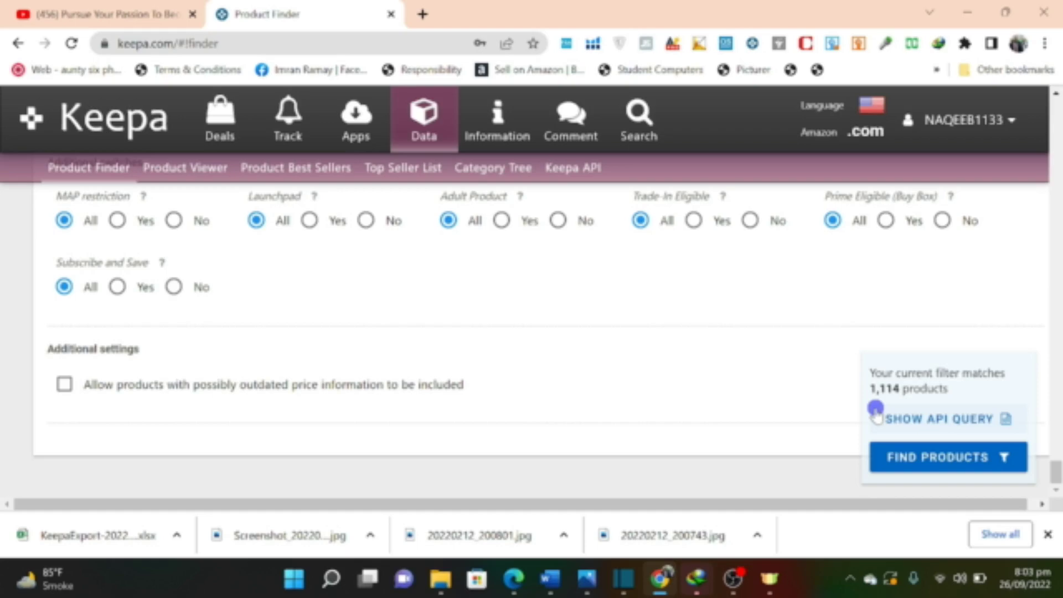
click(916, 465)
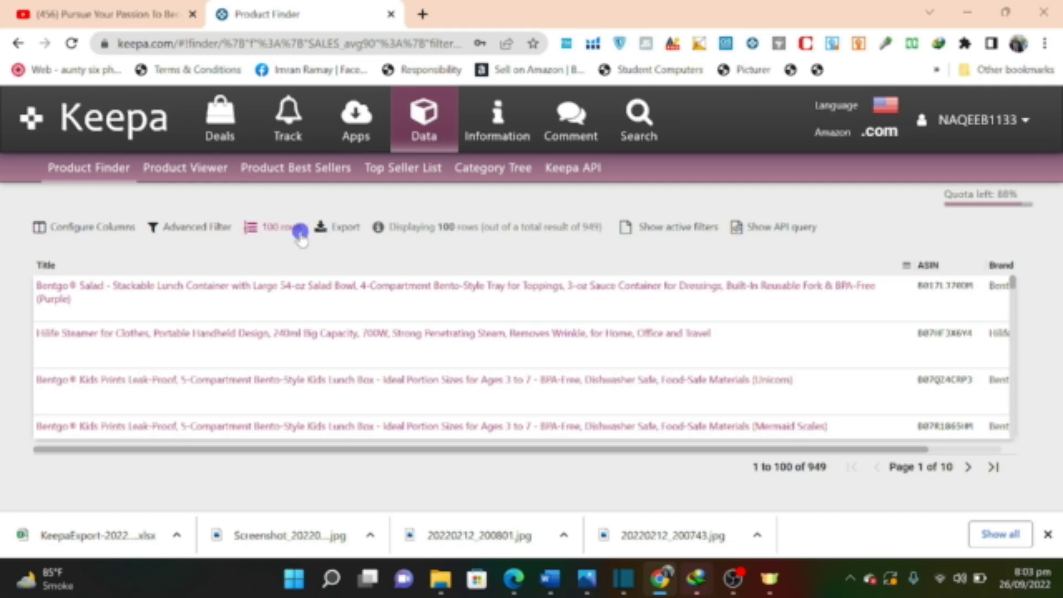
Step: Display 1000 rows in the results table and export all active columns as an Excel (.xlsx) file
click(278, 228)
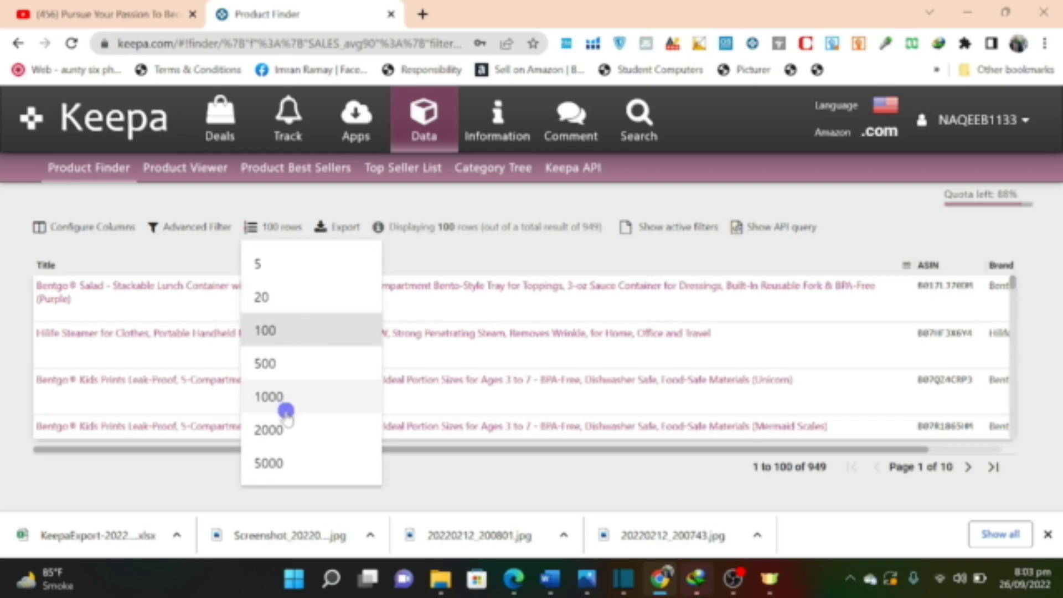
click(265, 397)
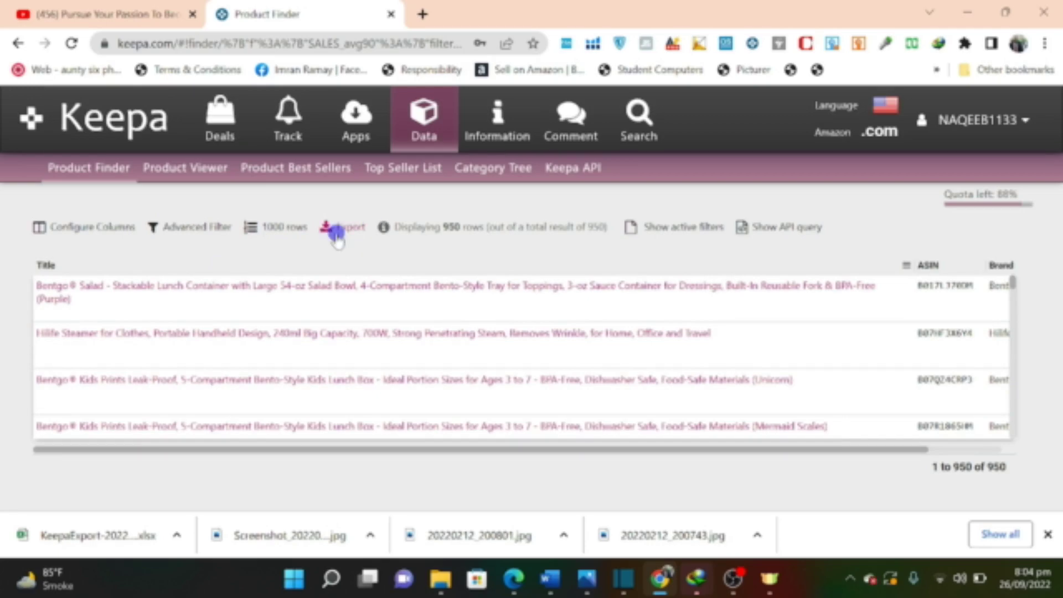
click(348, 228)
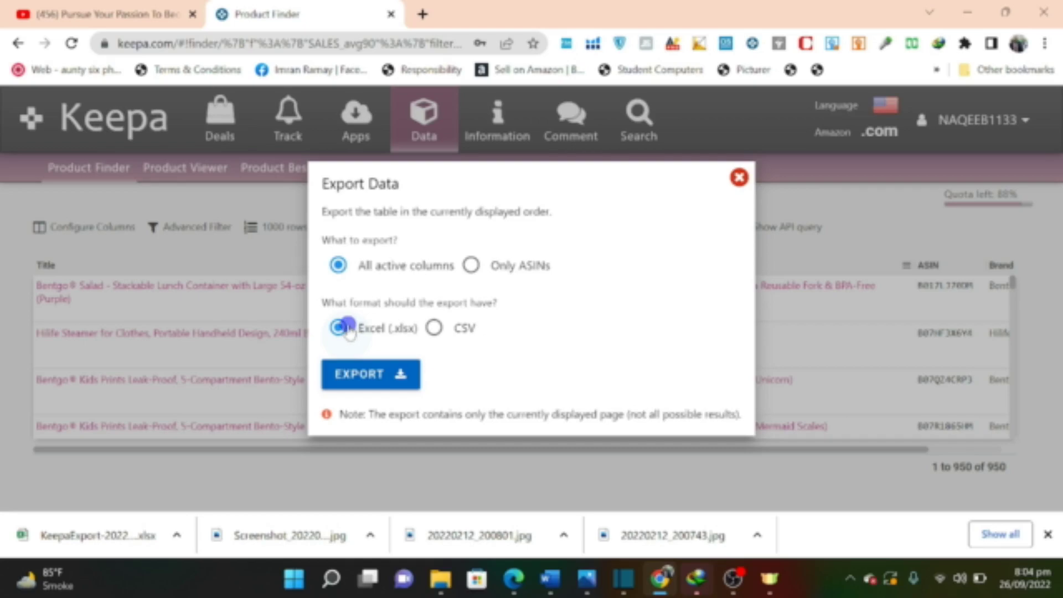
click(355, 381)
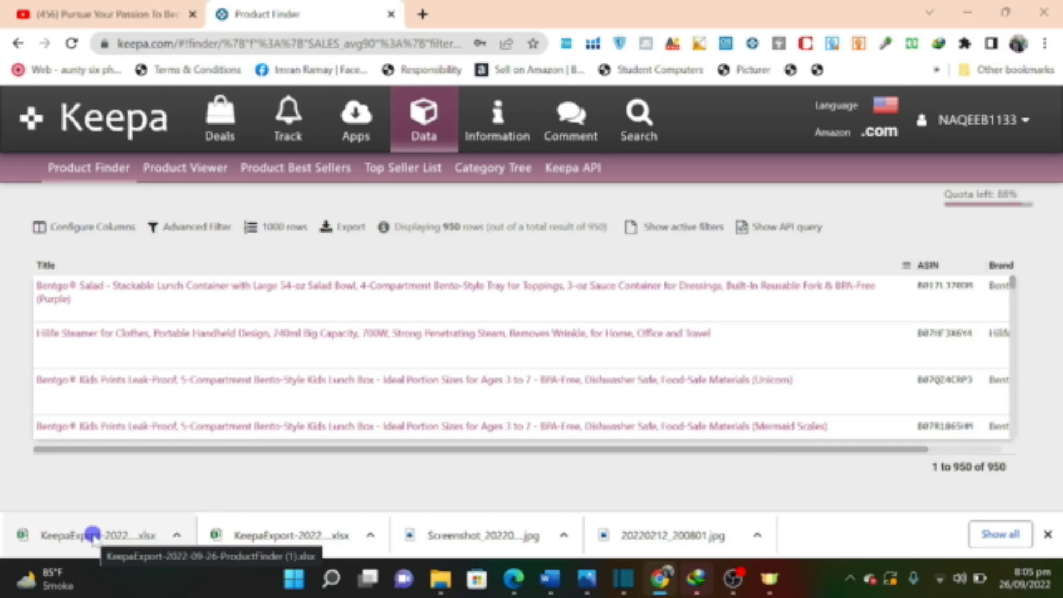
Step: Open the downloaded KeepaExport-2022-09-26-ProductFinder (1).xlsx in Excel and dismiss the genuine Office notice
click(93, 535)
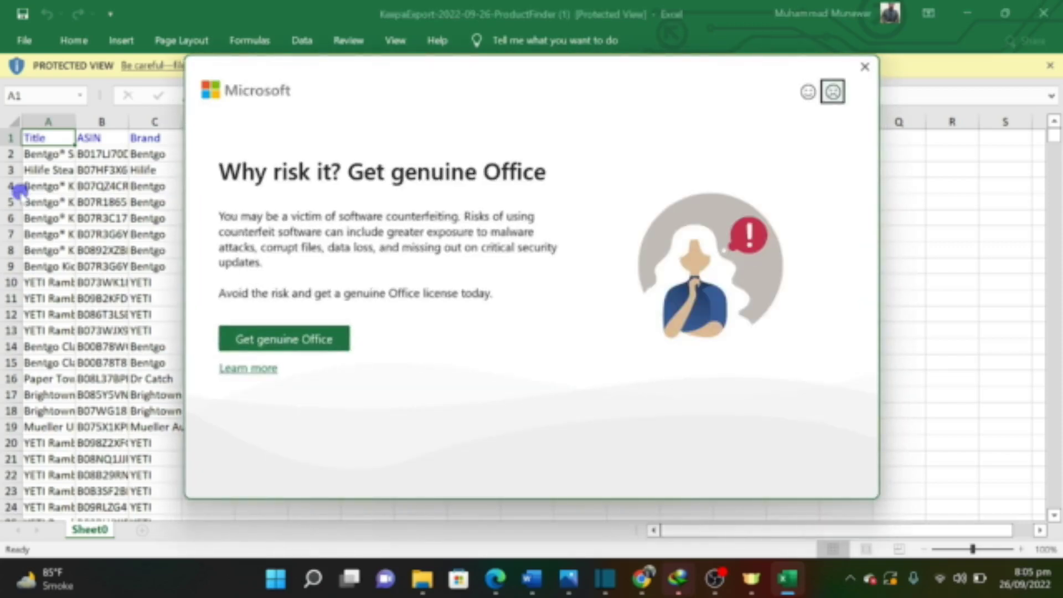
click(865, 67)
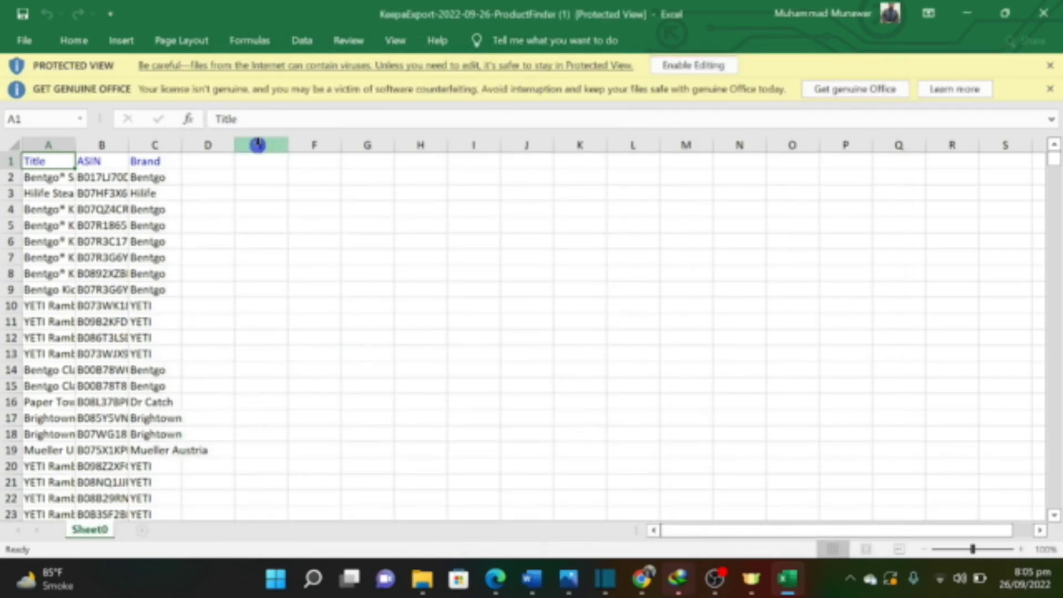
Step: Look through the entries of the Brand column in the exported product list, ending on the first brand
click(146, 165)
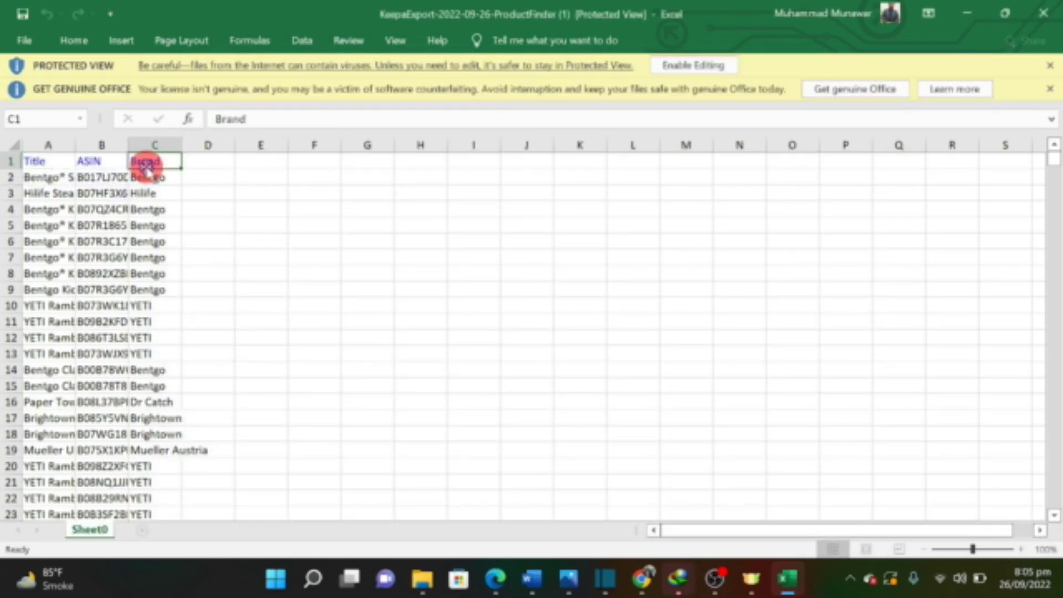
scroll(148, 270, down, 12)
scroll(149, 270, down, 2)
scroll(148, 270, up, 5)
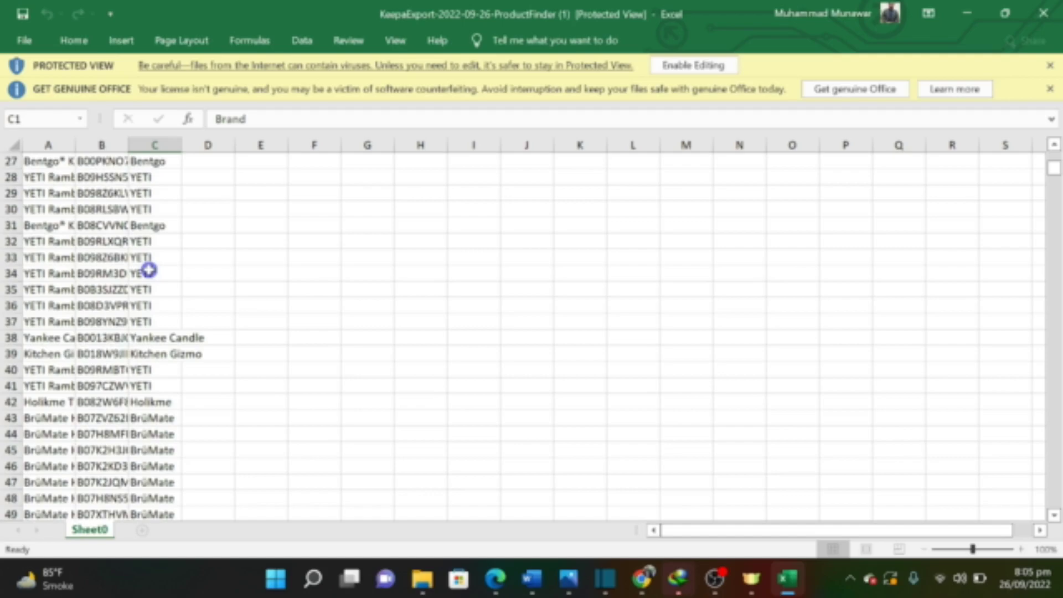
scroll(149, 270, up, 9)
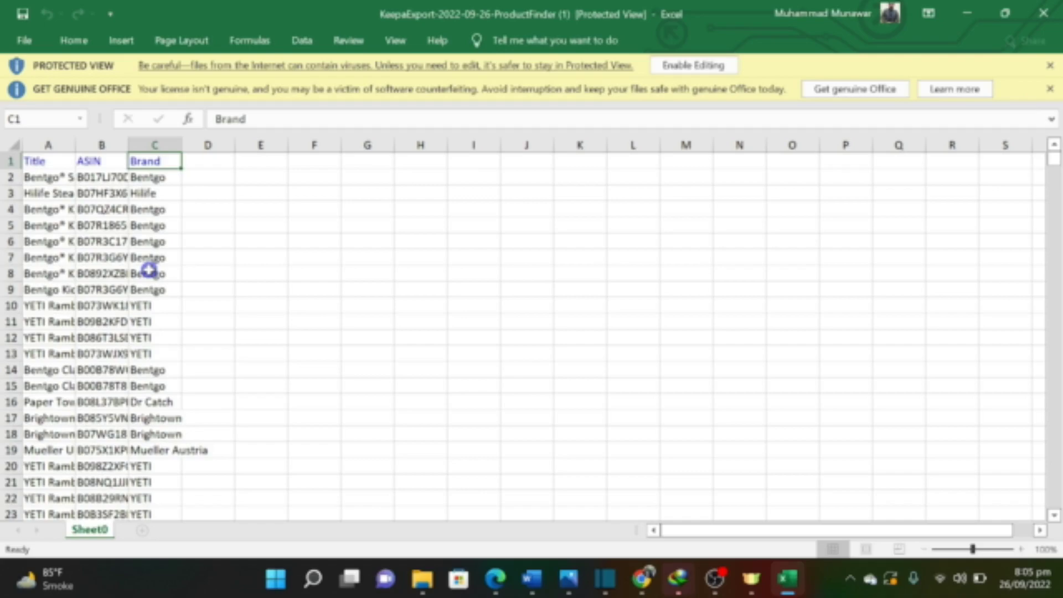
click(151, 178)
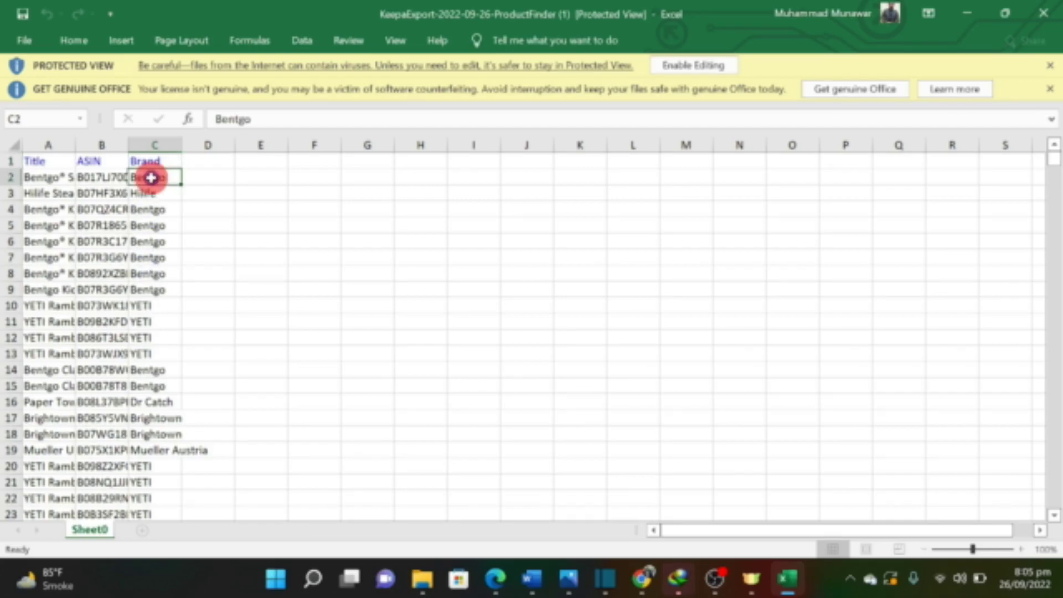